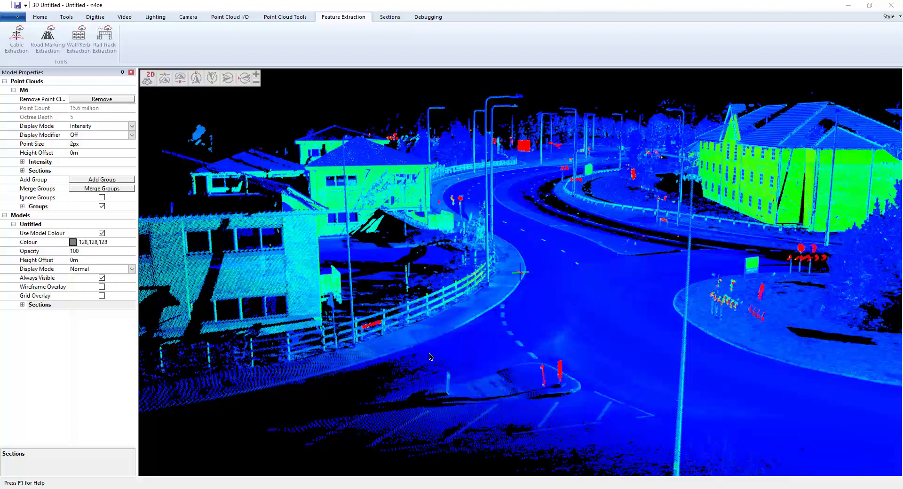
- Examine the kerb edge along the curved footway at the road junction up close
middle_click_drag(485, 336, 471, 336)
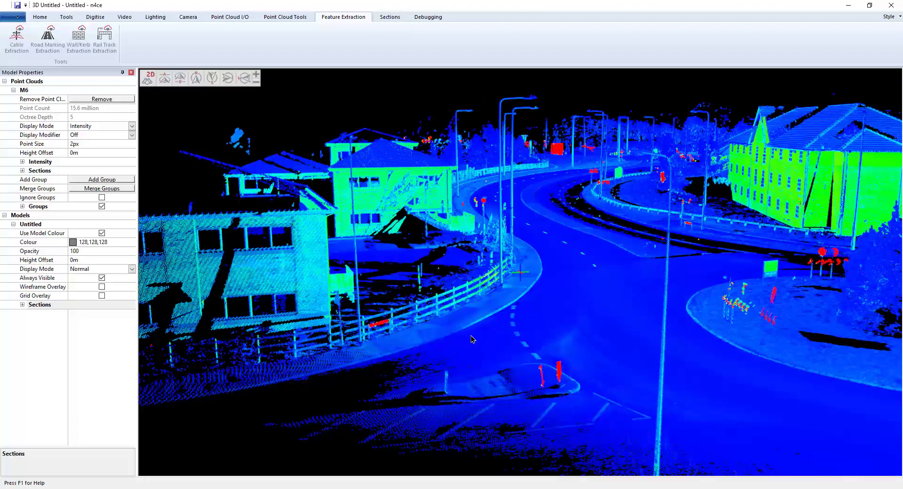
left_click_drag(472, 339, 484, 323)
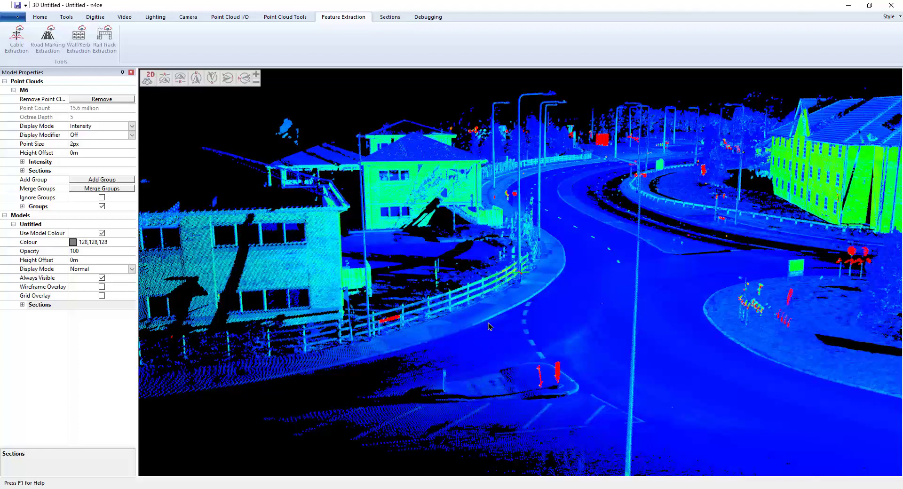
left_click_drag(488, 322, 488, 320)
scroll(488, 320, "up", 2)
scroll(534, 269, "up", 5)
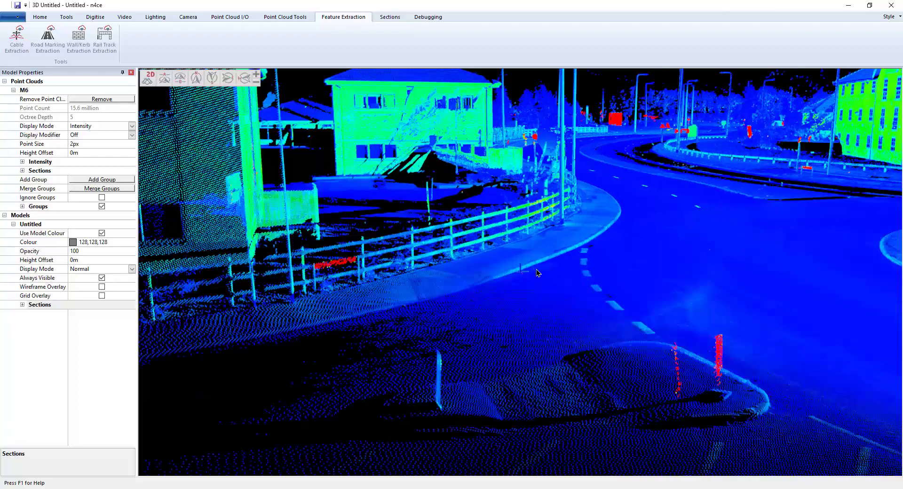
scroll(532, 269, "up", 3)
left_click_drag(549, 271, 570, 266)
middle_click_drag(571, 269, 584, 266)
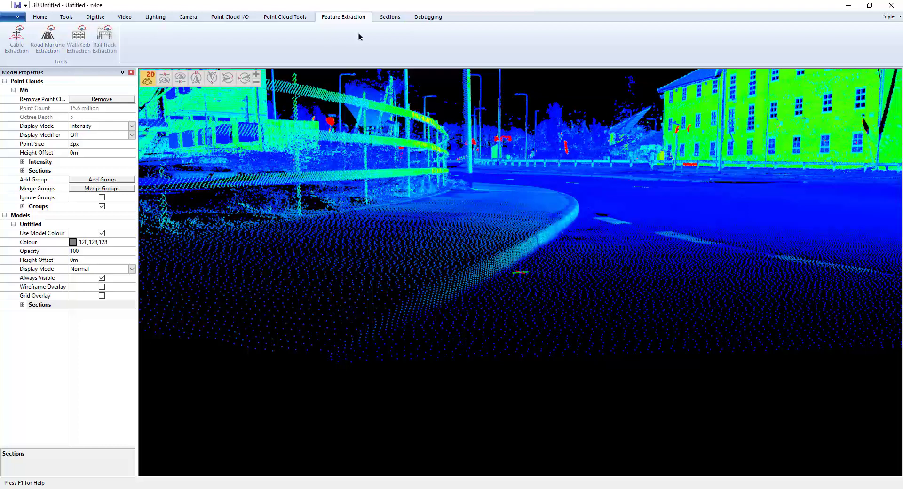
- Start Wall/Kerb Extraction and name the parameter preset "Kerb"
left_click(80, 49)
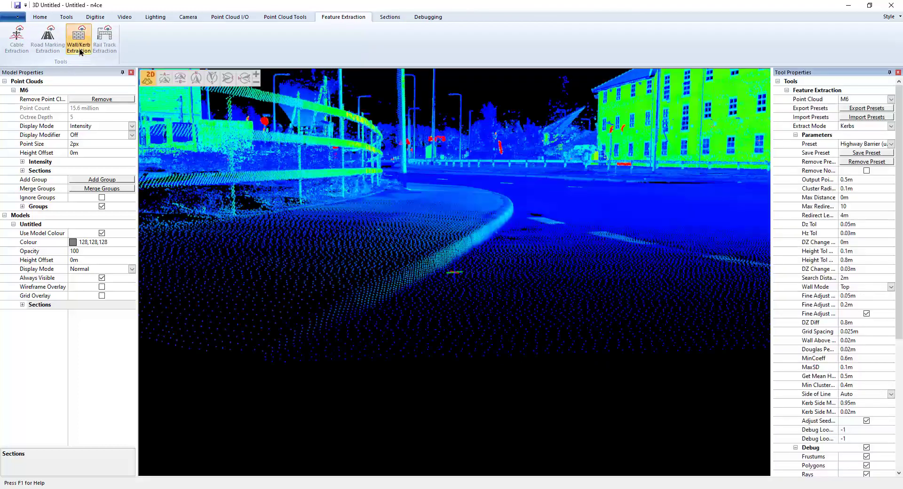
left_click(844, 142)
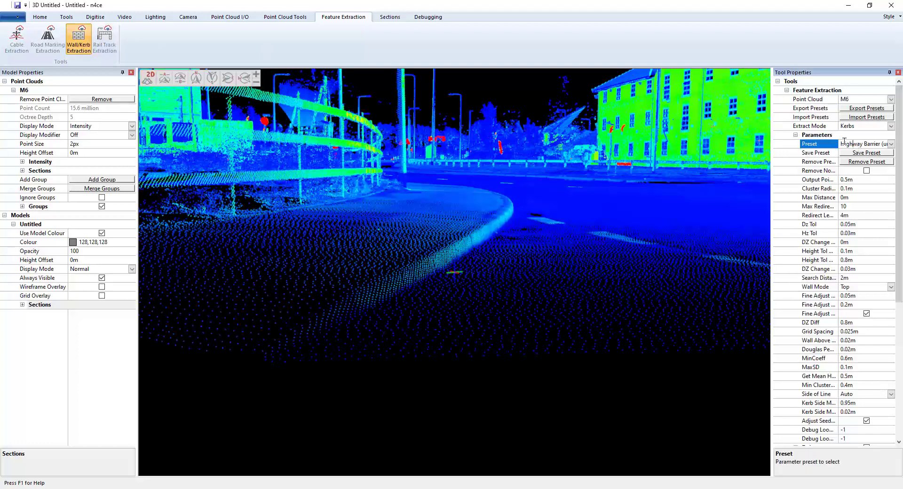
left_click_drag(841, 144, 901, 151)
type("Kern")
type("b")
key("Return")
- Set the Output Point Spacing to 2 m and the Cluster Radius to 0 for the kerb extraction
left_click(860, 179)
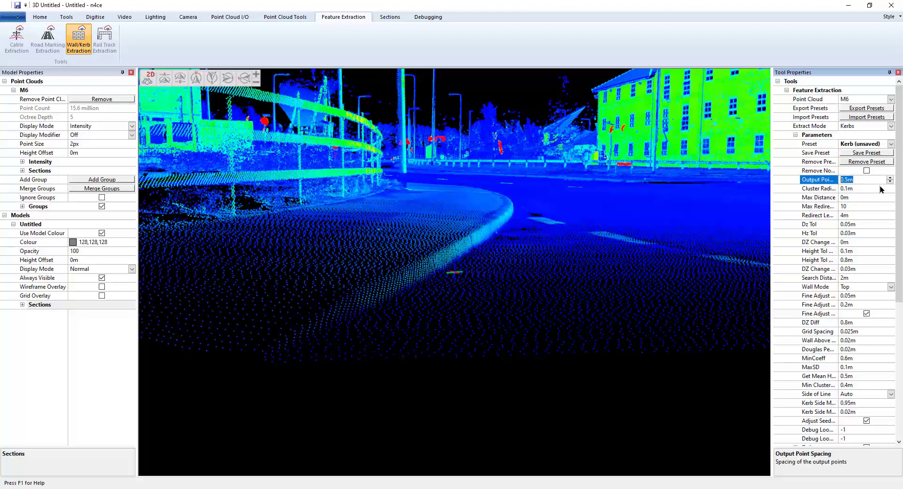
type("2m")
left_click(864, 188)
type("0")
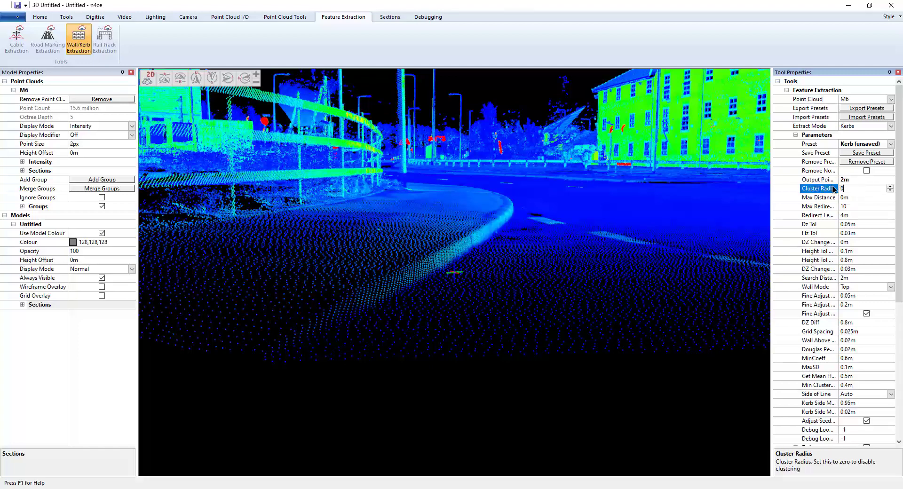
- Limit the extraction to 3 Max Redirects with a Redirect Length of 1 m
left_click(852, 207)
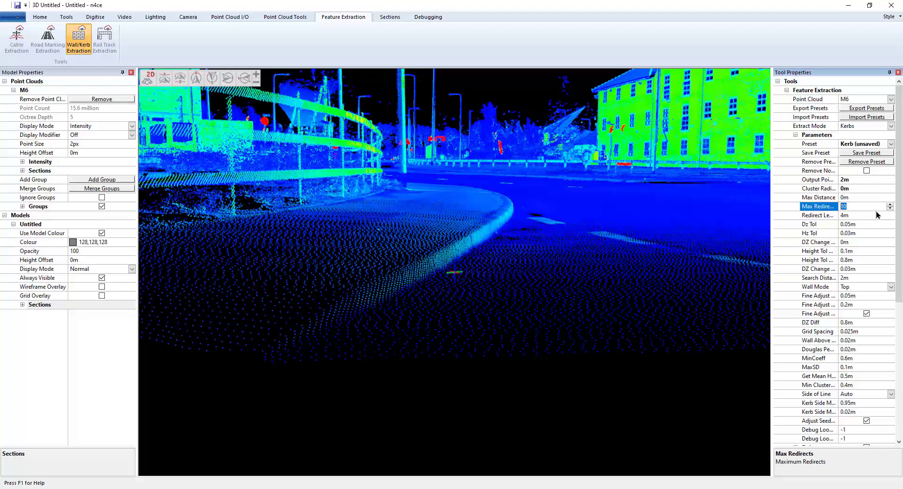
type("3")
left_click(842, 216)
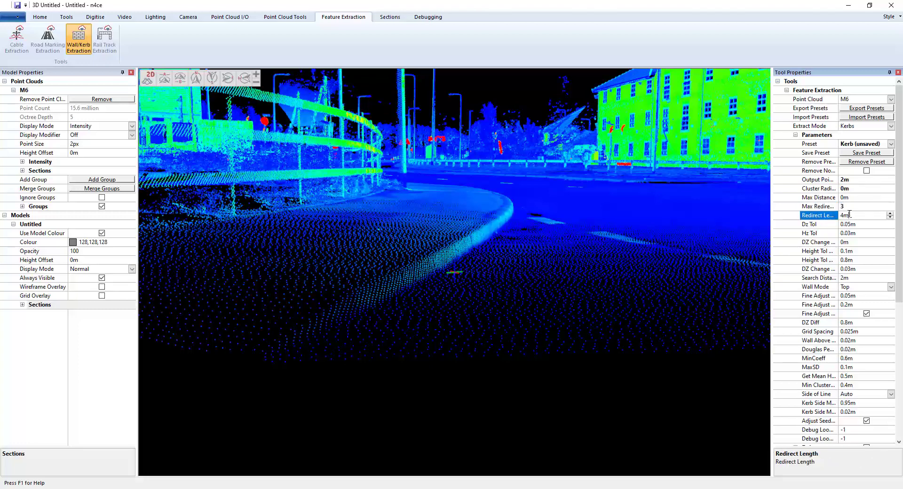
type("1")
left_click(843, 224)
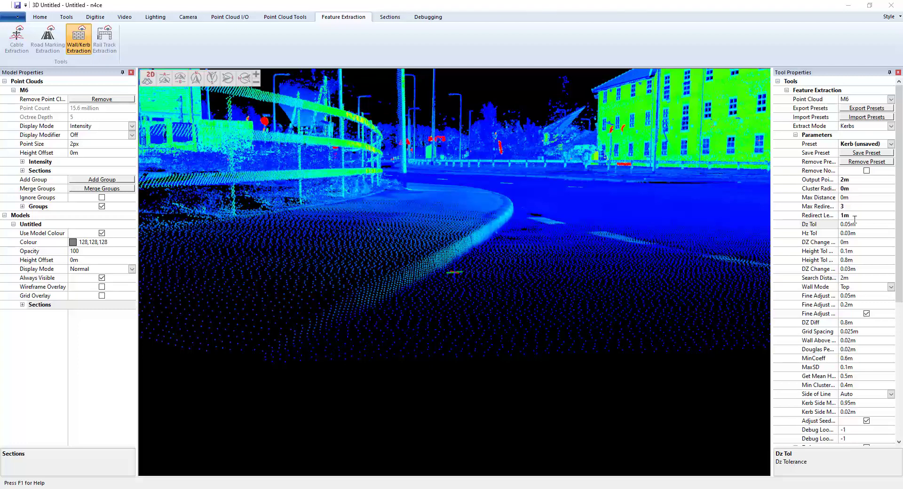
- Set the horizontal tolerance (Hz Tol) to 0.15 m
left_click(847, 234)
left_click_drag(850, 233, 845, 233)
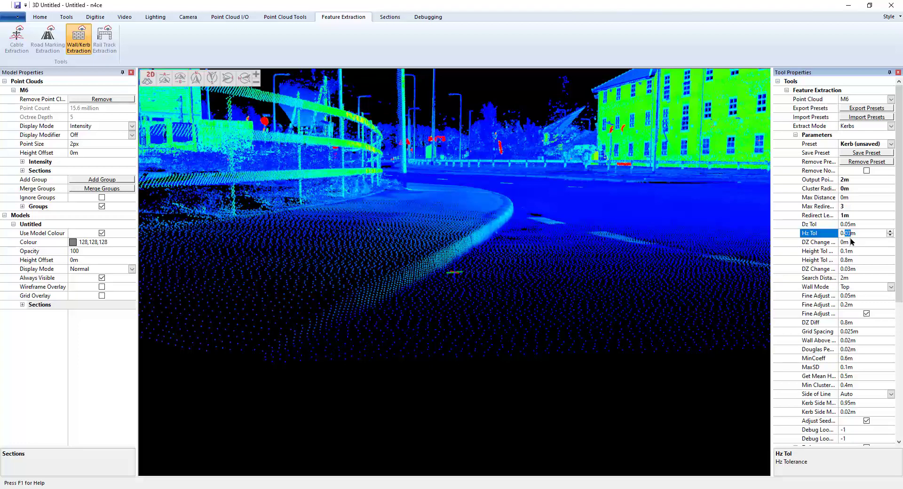
key("End")
type(".")
key("BackSpace")
key("BackSpace")
key("BackSpace")
type(".15")
left_click_drag(852, 234, 838, 236)
left_click(859, 241)
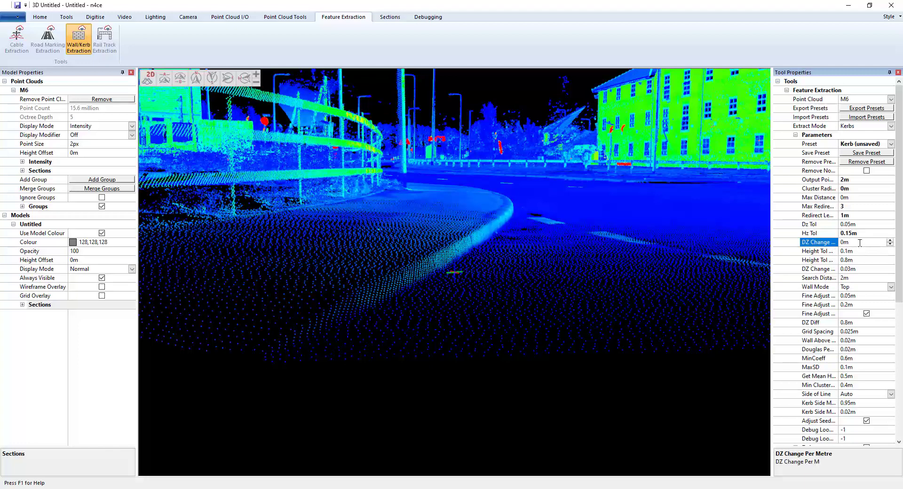
- Widen the parameter name column and review the descriptions of Height Tol Min and Height Tol Max
left_click(860, 251)
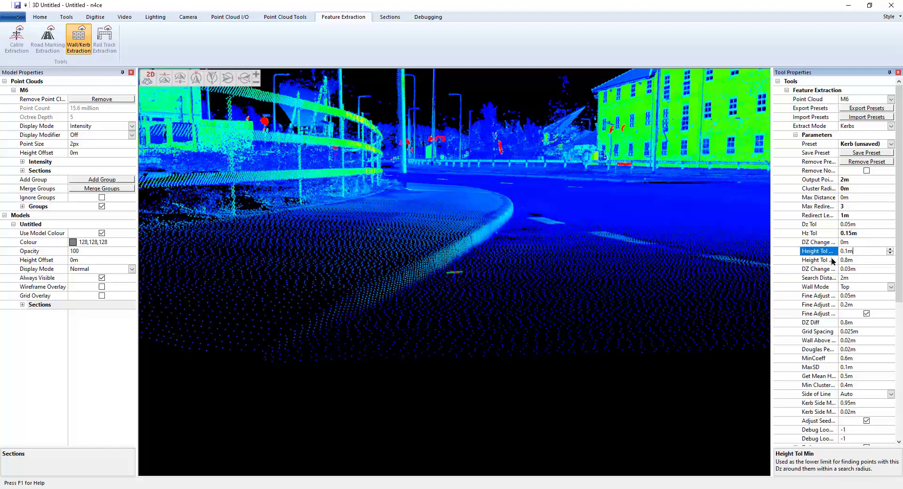
left_click_drag(837, 249, 844, 250)
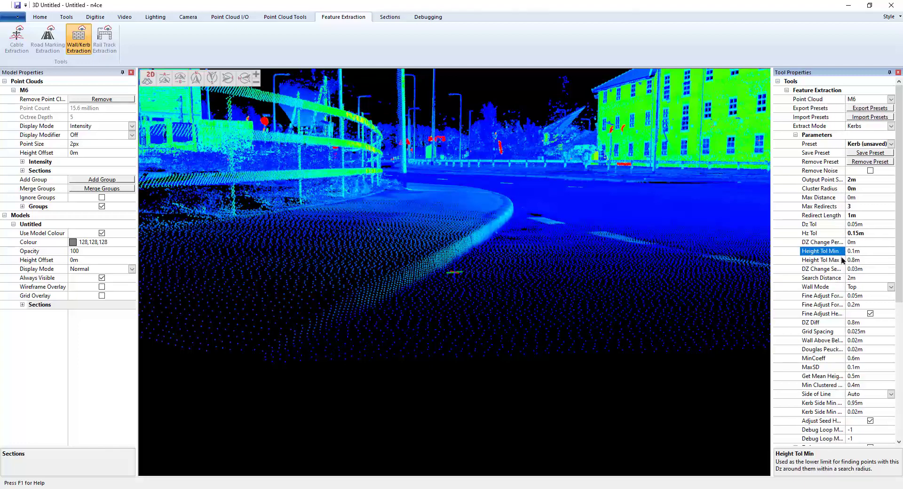
left_click(836, 261)
key("Up")
key("Down")
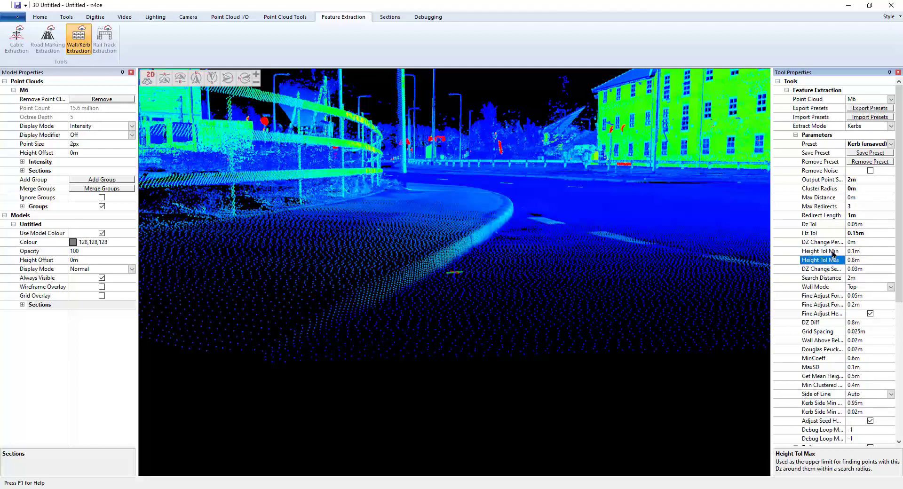
key("Up")
left_click(522, 242)
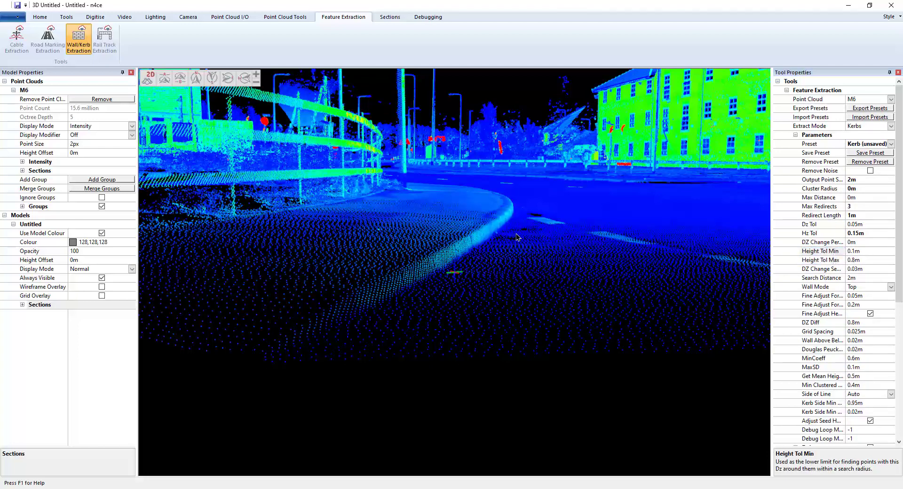
- Set Height Tol Max to 0.15 m and Height Tol Min to 0.08 m
left_click(855, 259)
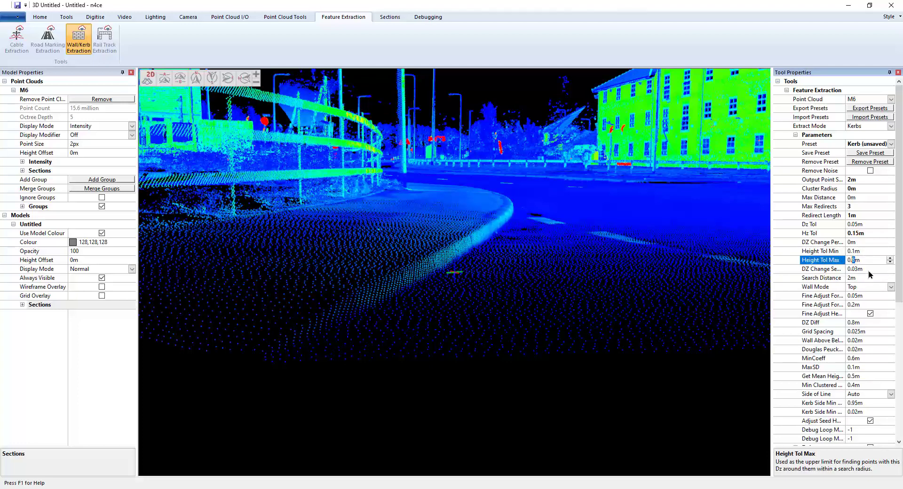
type("5")
left_click(855, 252)
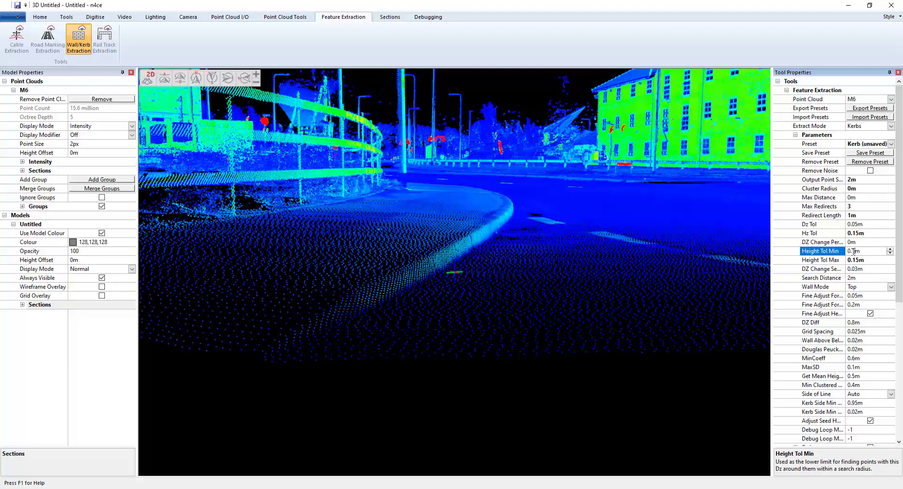
left_click_drag(855, 252, 852, 251)
type("08")
left_click(868, 260)
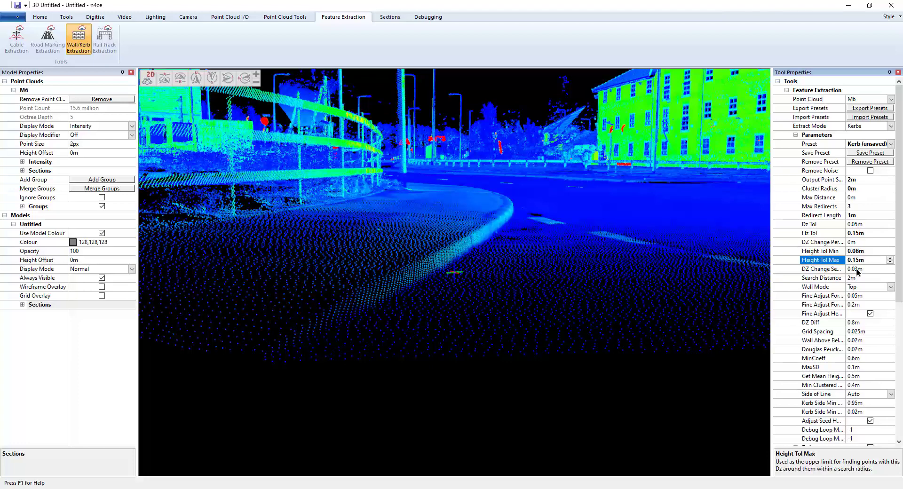
- Set the DZ Change Search Radius to 0.05 m and the Search Distance to 1 m
left_click(856, 270)
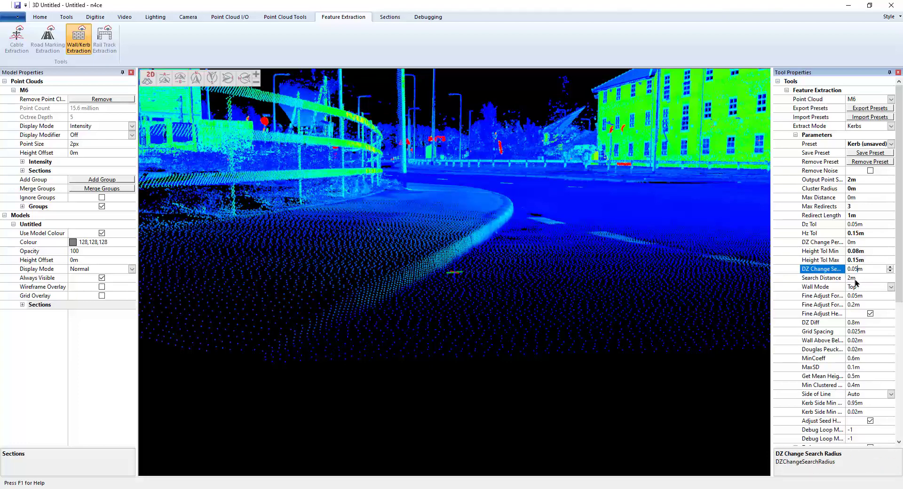
left_click(862, 278)
left_click_drag(862, 278, 847, 277)
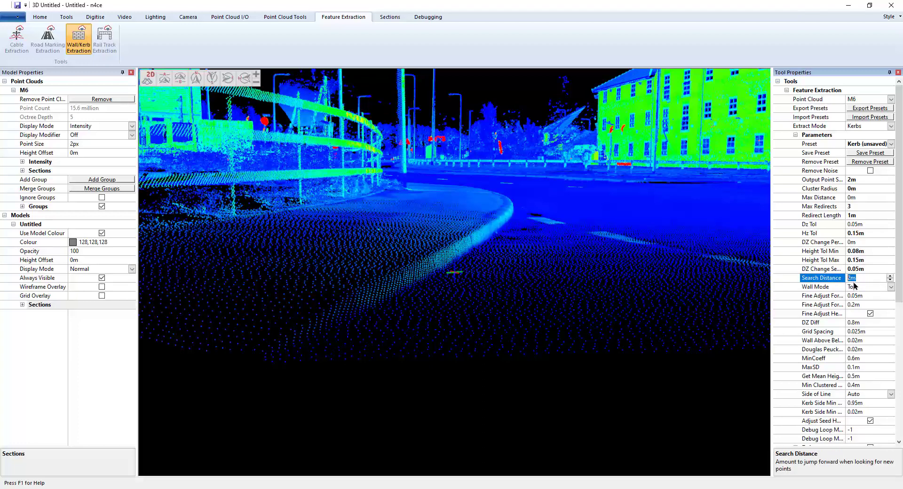
type("0")
key("BackSpace")
left_click(878, 288)
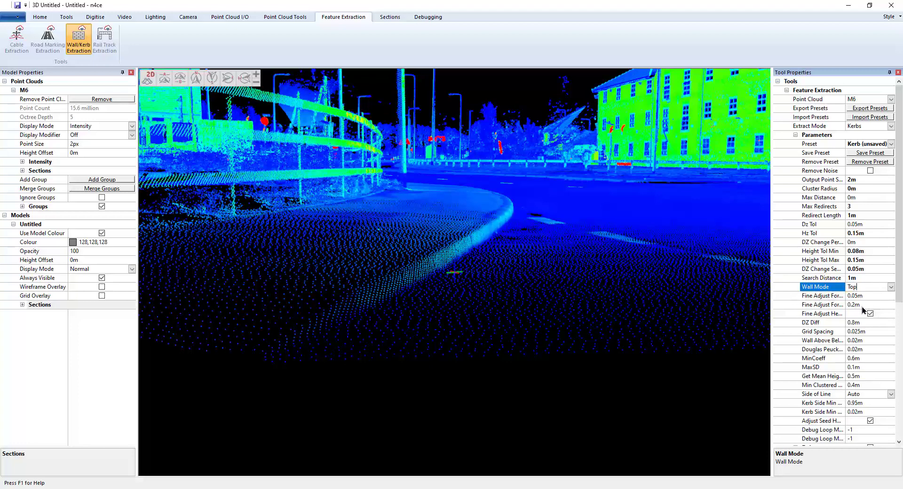
- Set DZ Diff to 0.15 m and Grid Spacing to 0.002 m
left_click(865, 322)
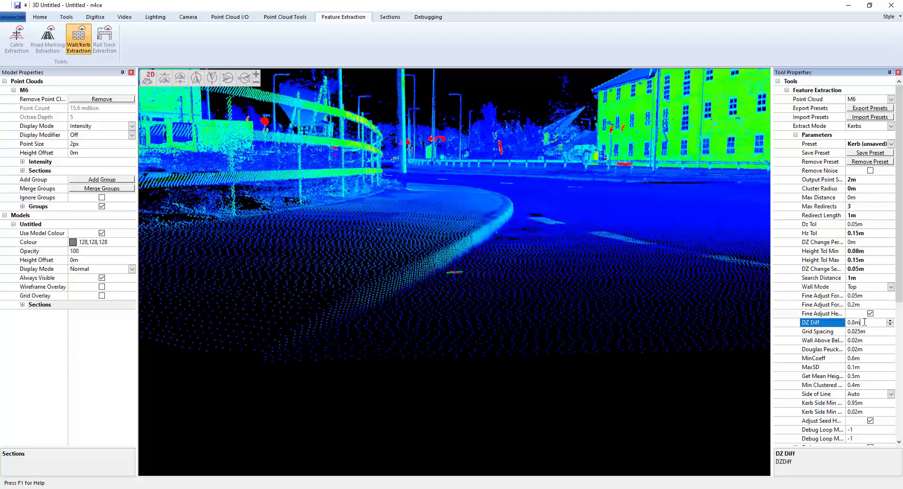
left_click(830, 324)
left_click(857, 332)
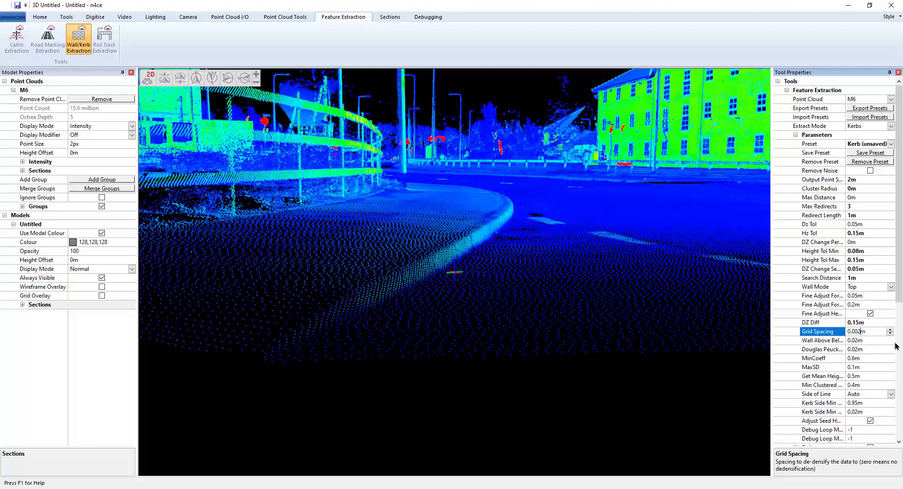
- Set the Douglas Peucker Tolerance to 0.005 m and MaxSD to 0.15 m
left_click(856, 349)
left_click_drag(854, 347, 858, 350)
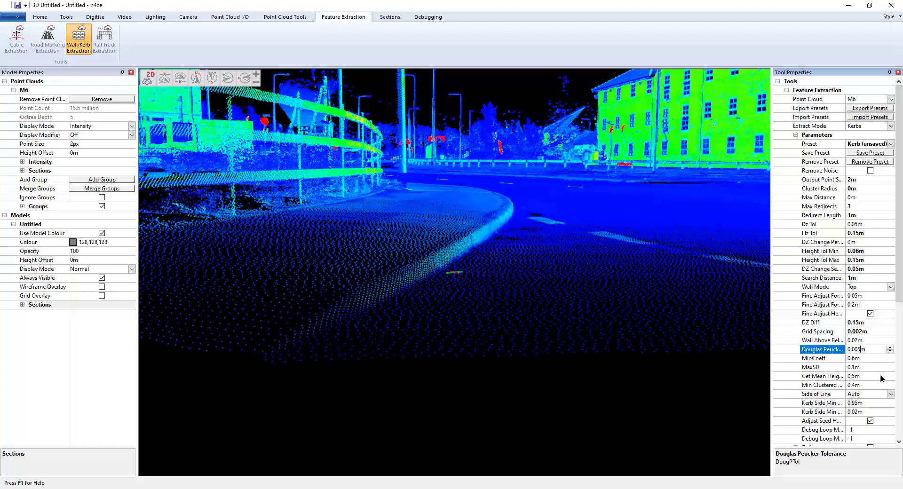
left_click_drag(900, 291, 899, 408)
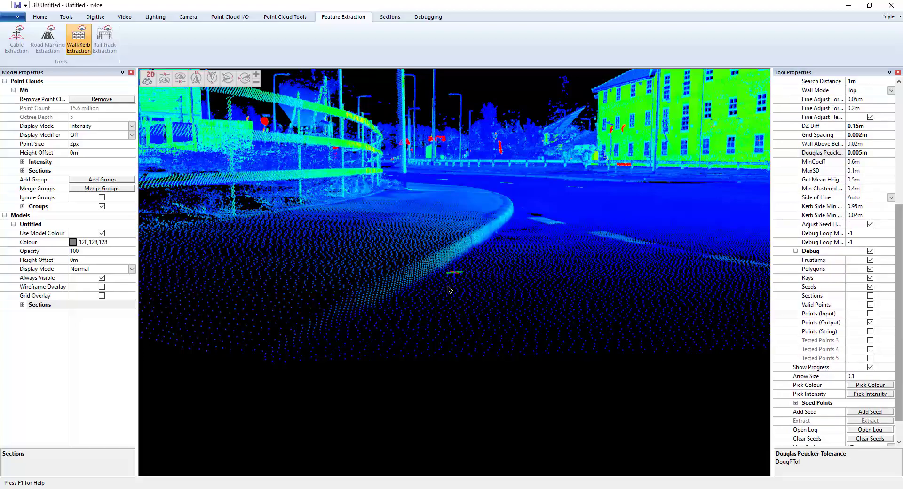
scroll(450, 289, "down", 4)
scroll(415, 322, "down", 3)
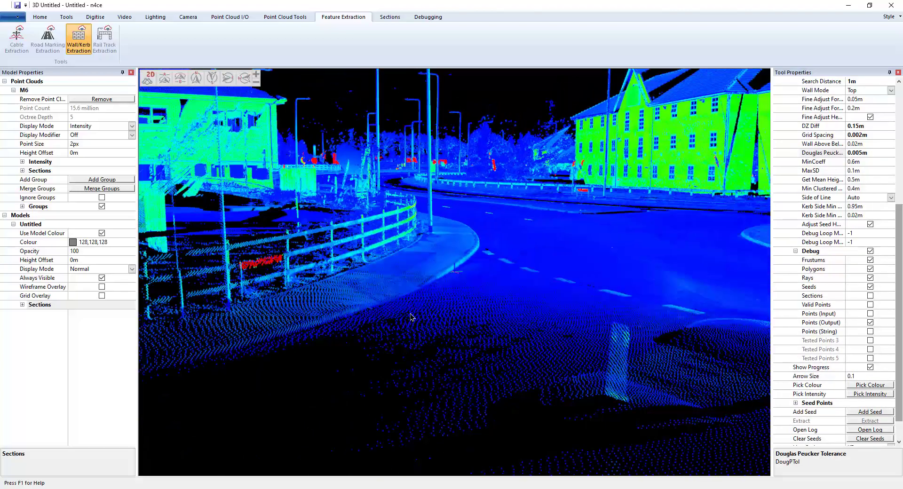
mouse_move(511, 304)
middle_mouse_down()
mouse_move(526, 298)
mouse_move(433, 327)
middle_mouse_up()
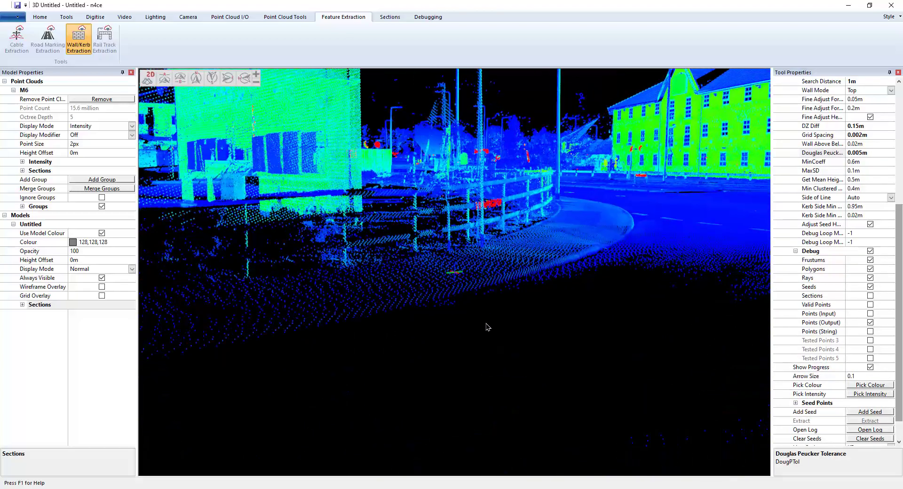
mouse_move(487, 328)
left_mouse_down()
mouse_move(498, 327)
mouse_move(481, 322)
mouse_move(619, 324)
left_mouse_up()
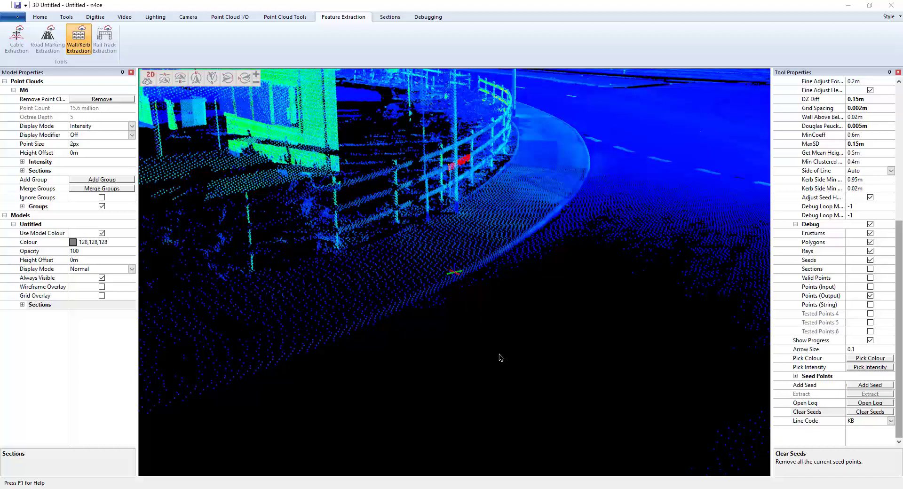
- Add a seed on the near end of the kerb edge, directed along the kerb towards the bend
left_click(876, 386)
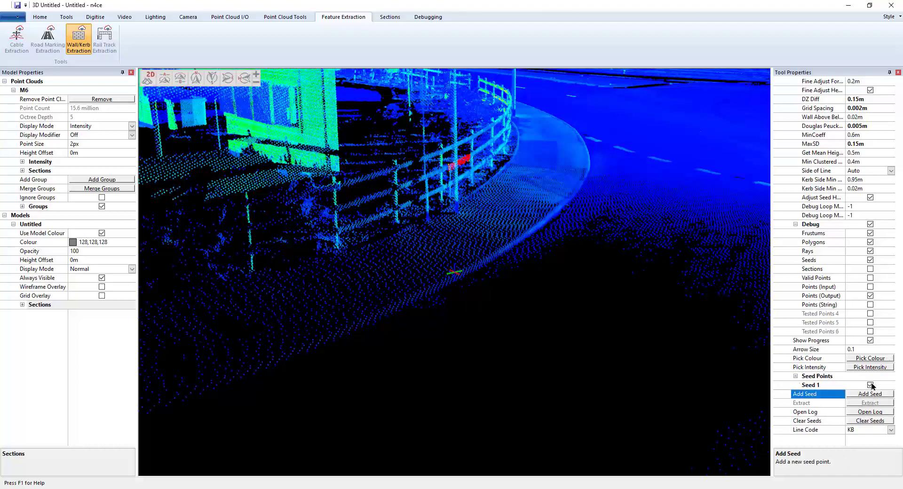
left_click(354, 321)
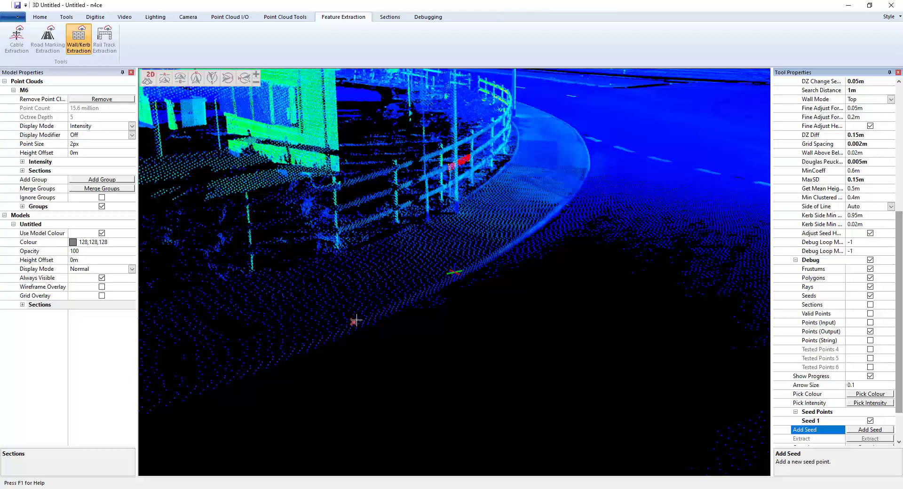
left_click(359, 320)
left_click(365, 320)
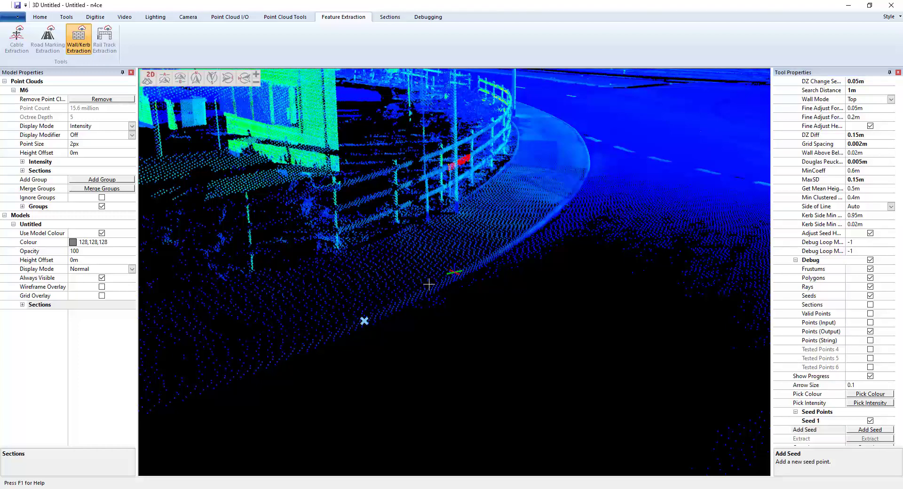
left_click_drag(364, 320, 429, 284)
right_click(459, 338)
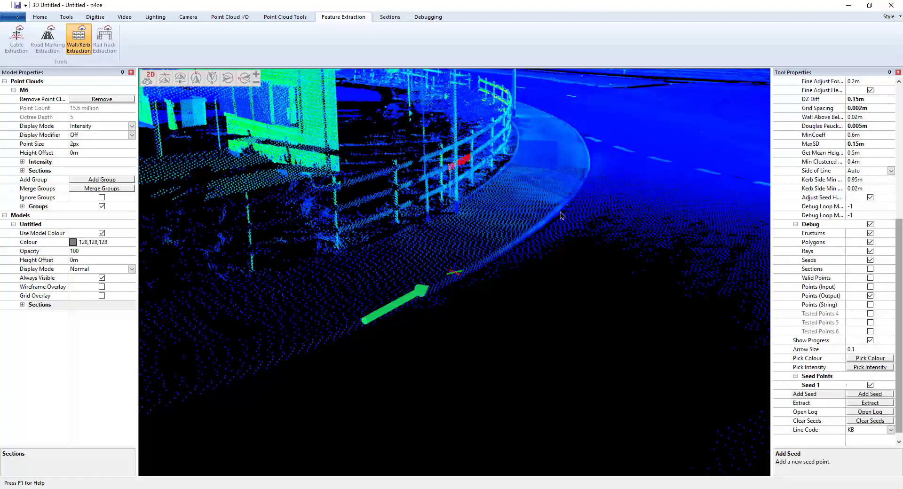
left_click_drag(567, 227, 619, 225)
middle_click_drag(612, 230, 599, 237)
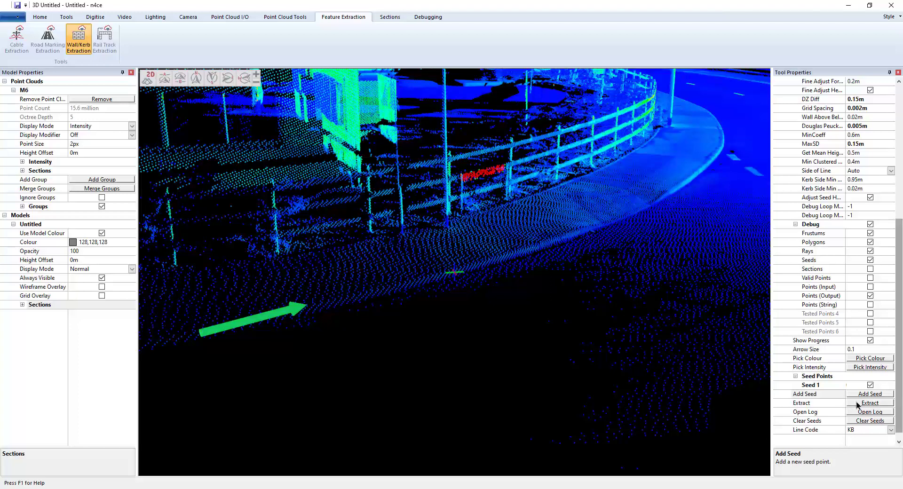
- Extract the kerb line from the seed and hide the debug frustums and rays
left_click(857, 403)
left_click(482, 267)
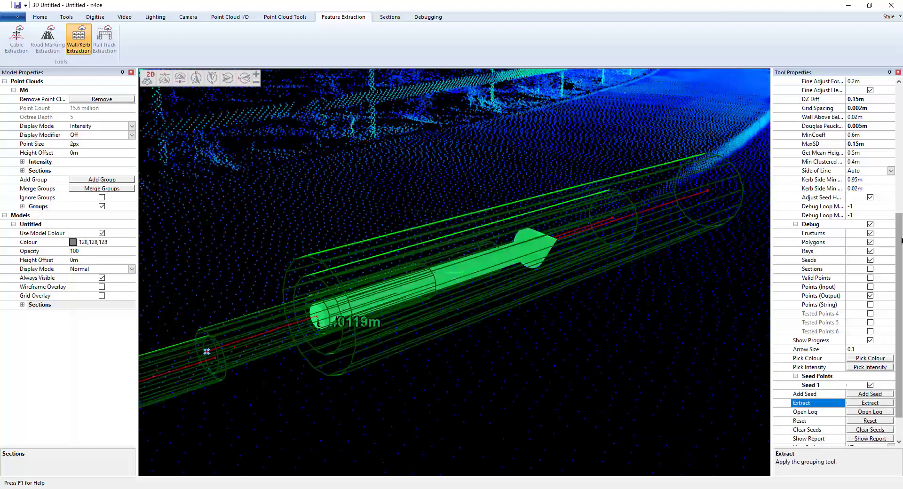
left_click(870, 233)
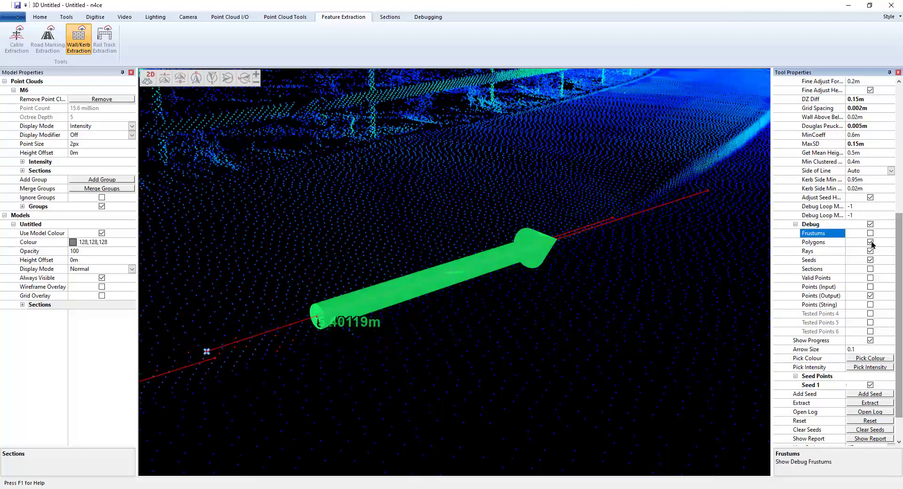
left_click(871, 251)
- Commit the extracted kerb string with line code KB, using Commit And Continue on the seed
scroll(522, 315, "down", 6)
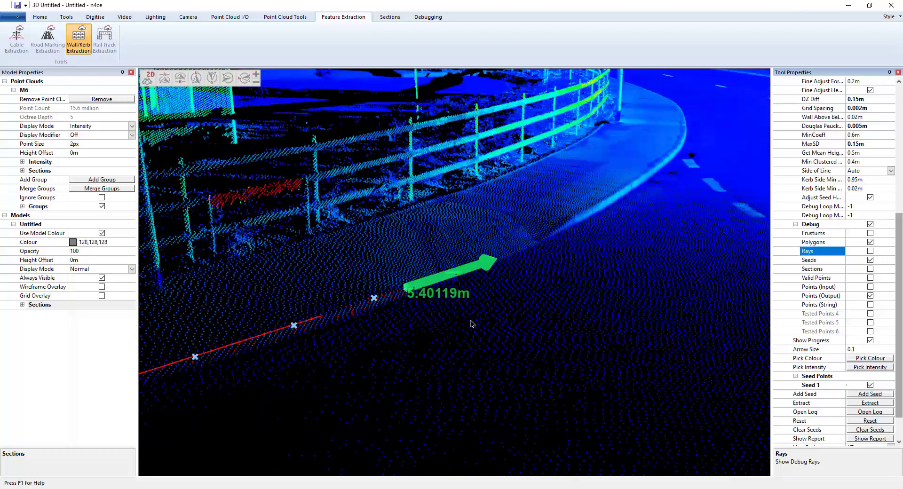
middle_click_drag(472, 324, 537, 304)
scroll(537, 304, "down", 6)
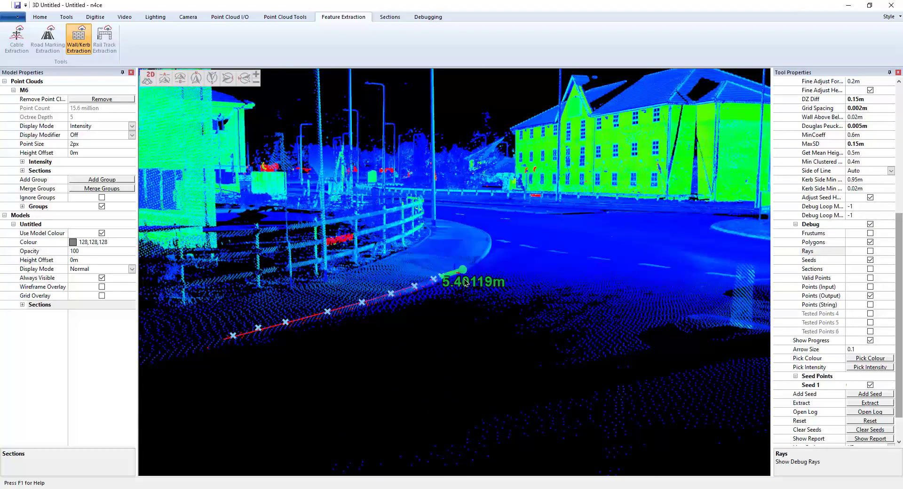
middle_click_drag(439, 288, 405, 293)
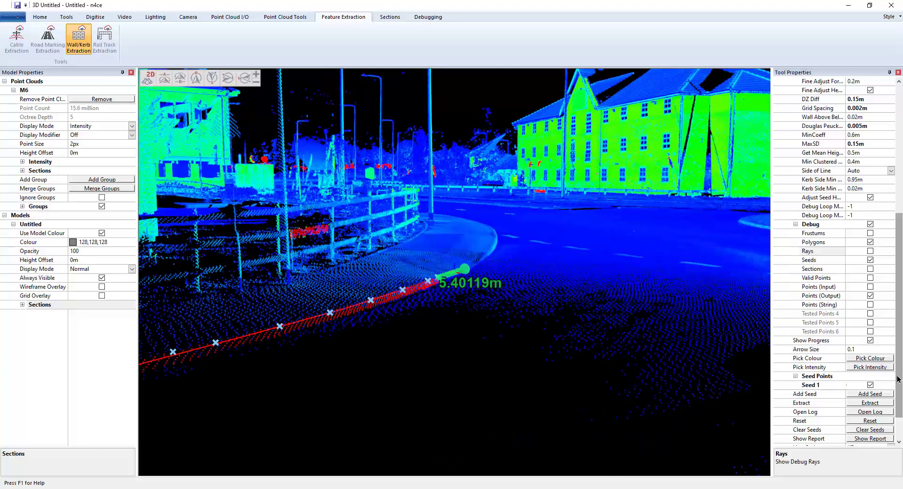
scroll(898, 379, "down", 2)
left_click(852, 412)
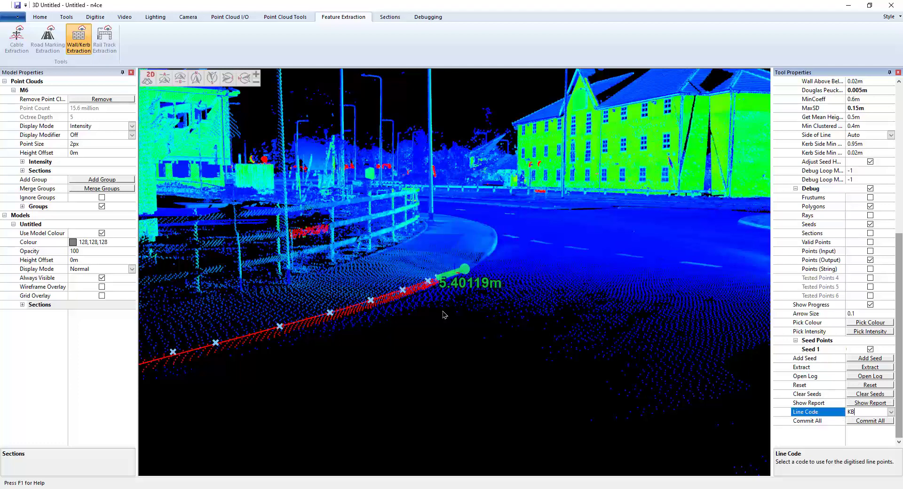
right_click(450, 277)
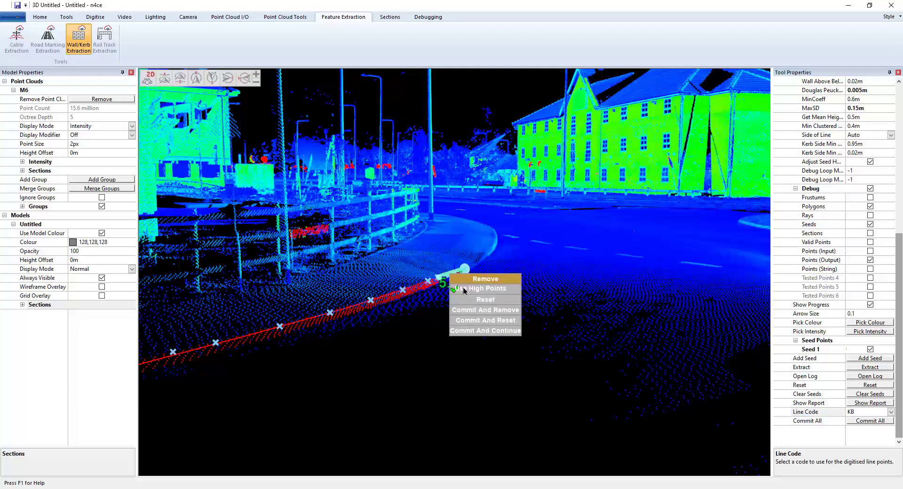
left_click(476, 331)
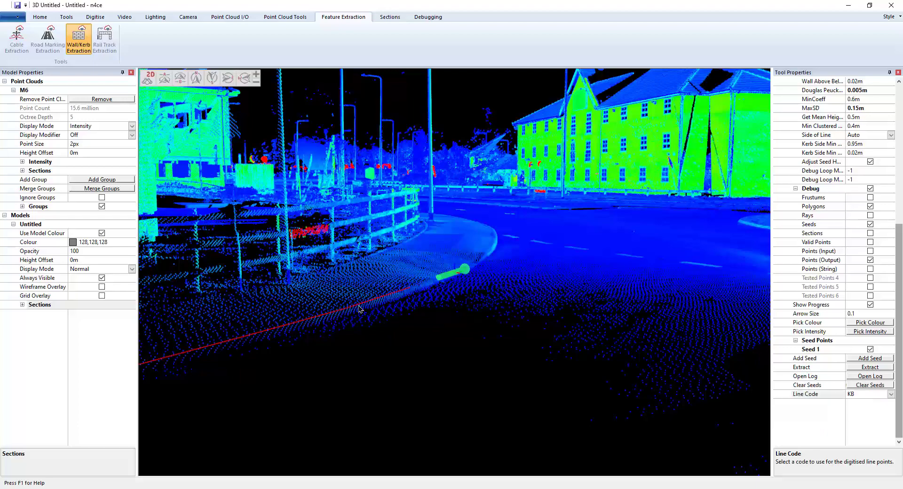
- Move the seed forward along the kerb, past the end of the committed line, pointing towards the bend
right_click(431, 284)
left_click(439, 318)
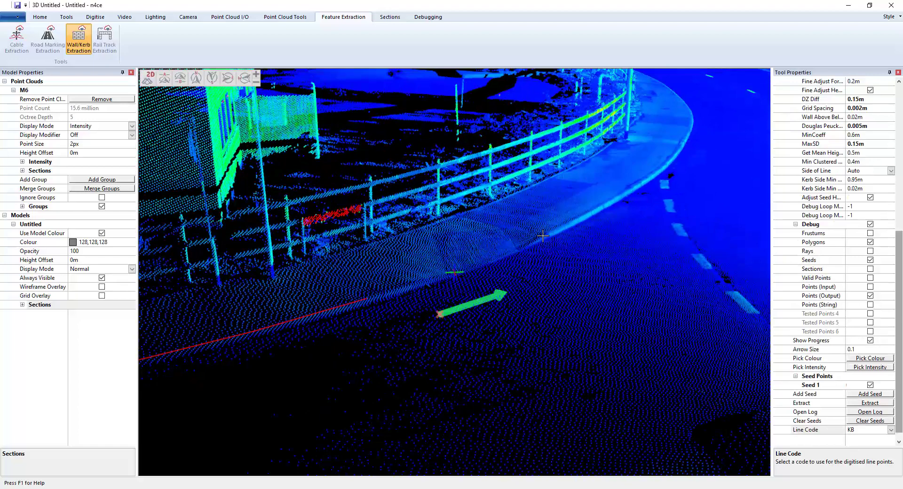
left_click(610, 225)
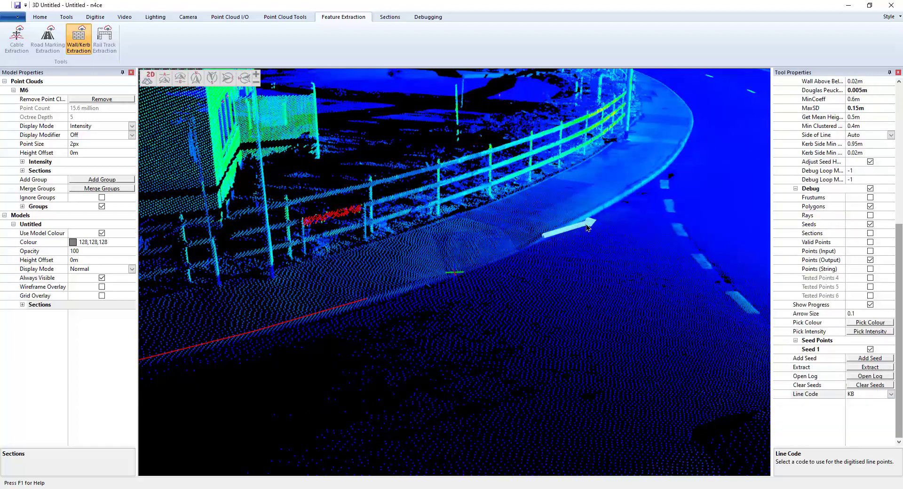
- Rotate the moved seed so that its arrow follows the kerb edge into the bend
right_click(588, 225)
left_click(601, 250)
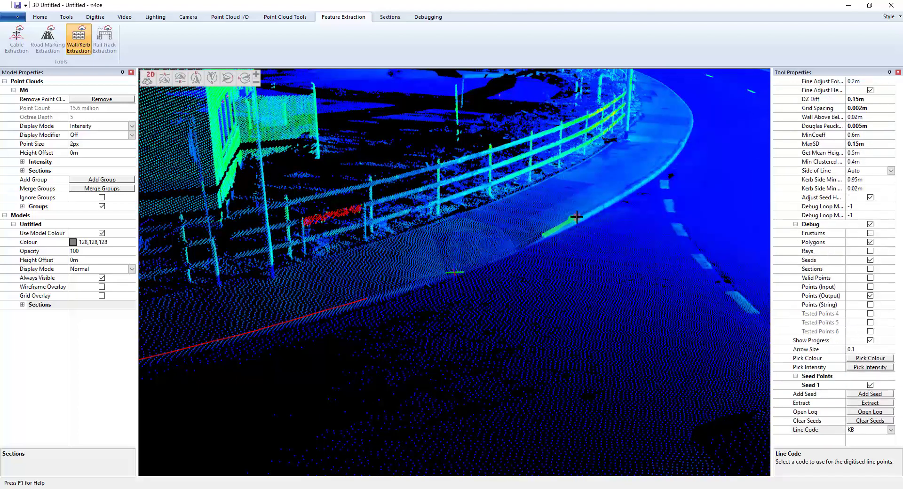
left_click(602, 225)
scroll(610, 234, "up", 5)
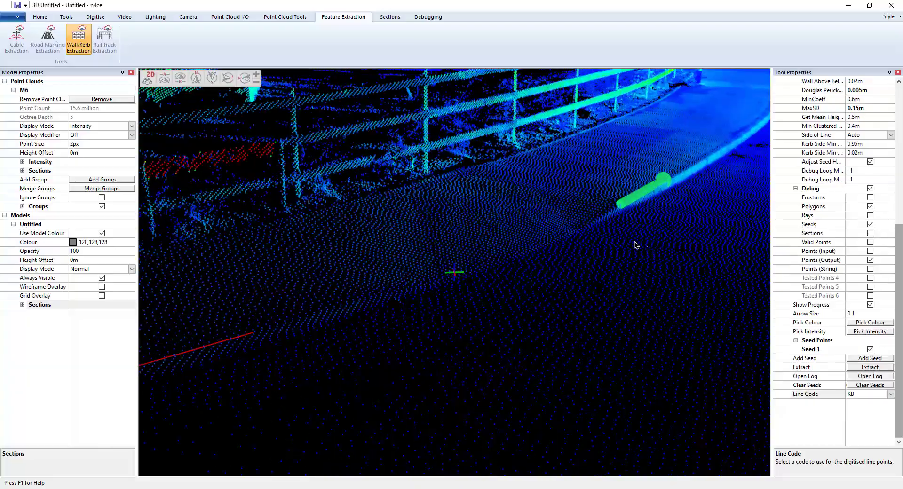
middle_click_drag(634, 243, 572, 281)
scroll(493, 257, "up", 2)
right_click(385, 183)
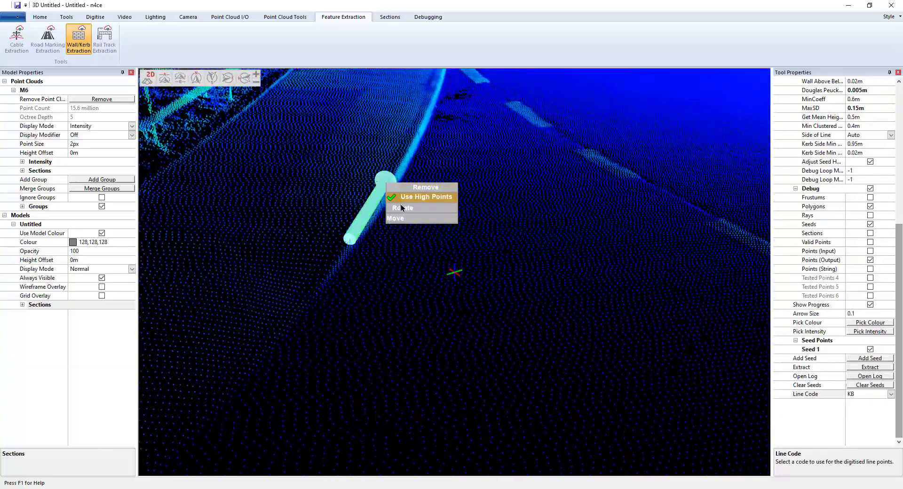
left_click(401, 201)
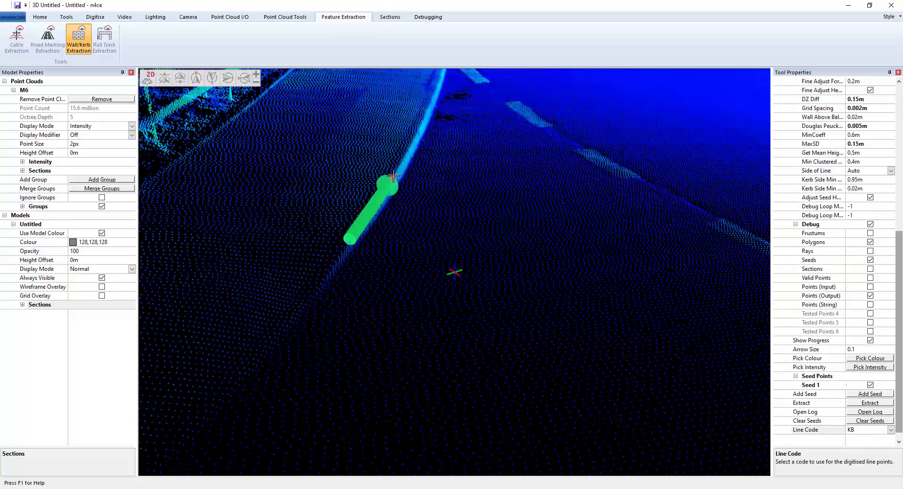
- Examine the kerb ahead of the seed, around the bend and along the road
scroll(460, 230, "down", 3)
middle_click_drag(467, 243, 362, 278)
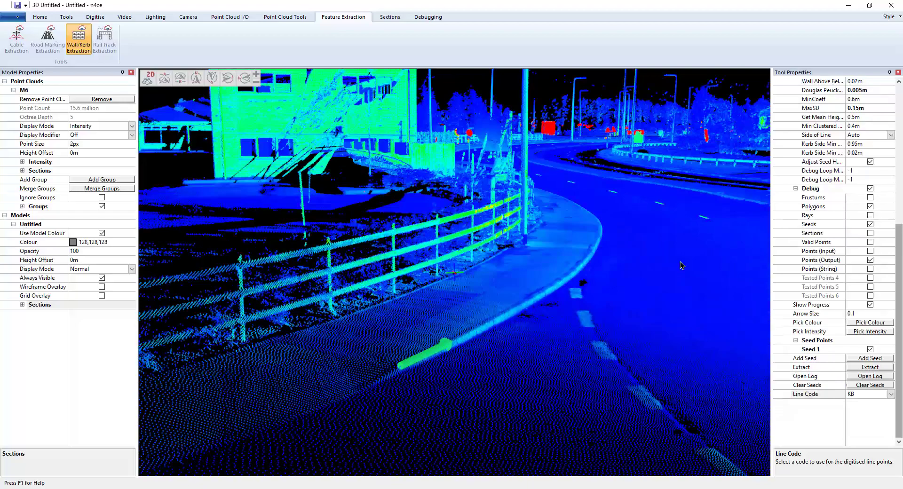
middle_click_drag(696, 269, 585, 281)
middle_click_drag(528, 303, 399, 300)
scroll(632, 283, "down", 5)
middle_click_drag(632, 283, 518, 282)
scroll(704, 252, "up", 2)
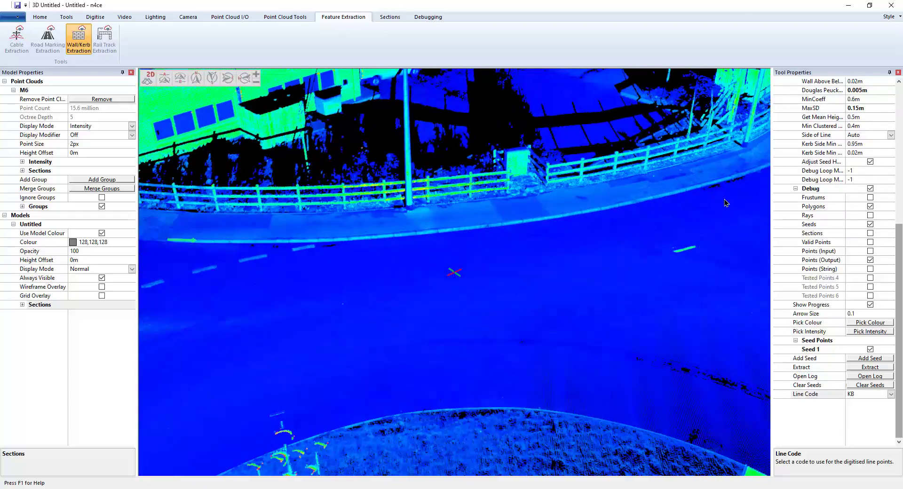
scroll(724, 203, "down", 4)
middle_click_drag(724, 203, 436, 280)
scroll(436, 280, "up", 4)
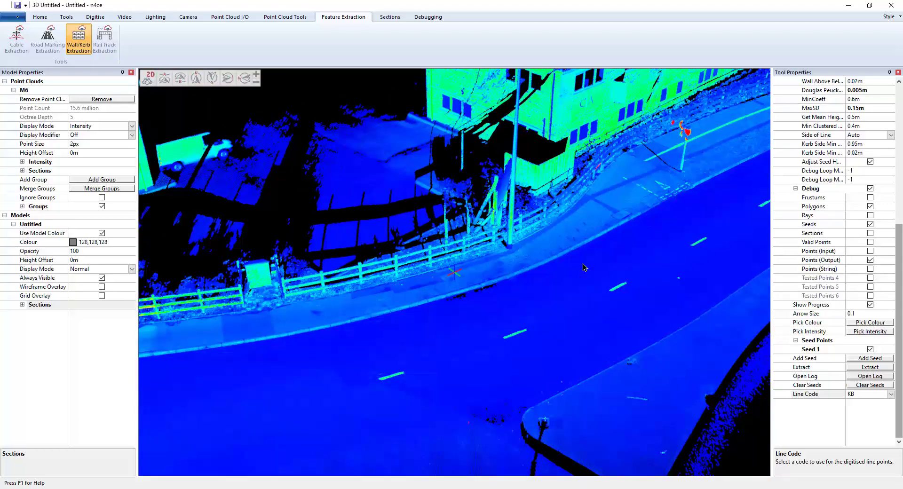
mouse_move(556, 280)
left_mouse_down()
mouse_move(427, 318)
mouse_move(502, 310)
mouse_move(489, 317)
mouse_move(503, 325)
left_mouse_up()
- Extract the kerb line around the bend from the repositioned seed and dismiss the extraction summary
left_click(863, 369)
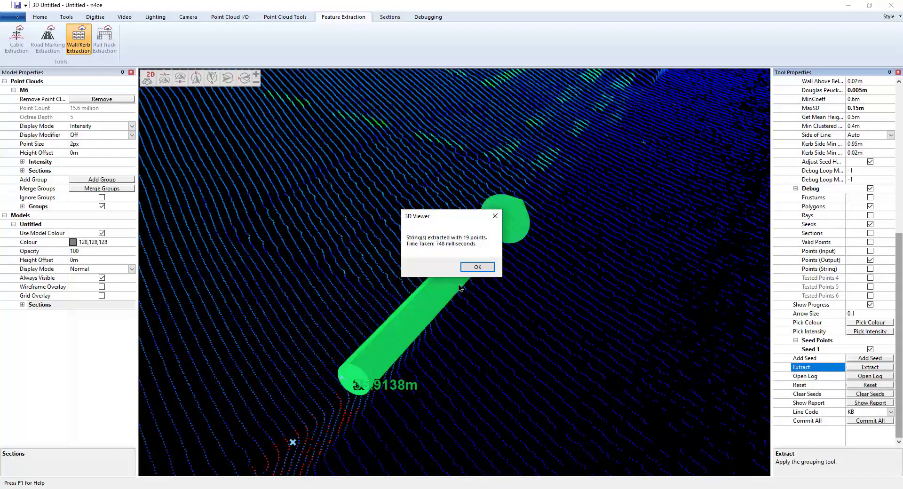
left_click(476, 266)
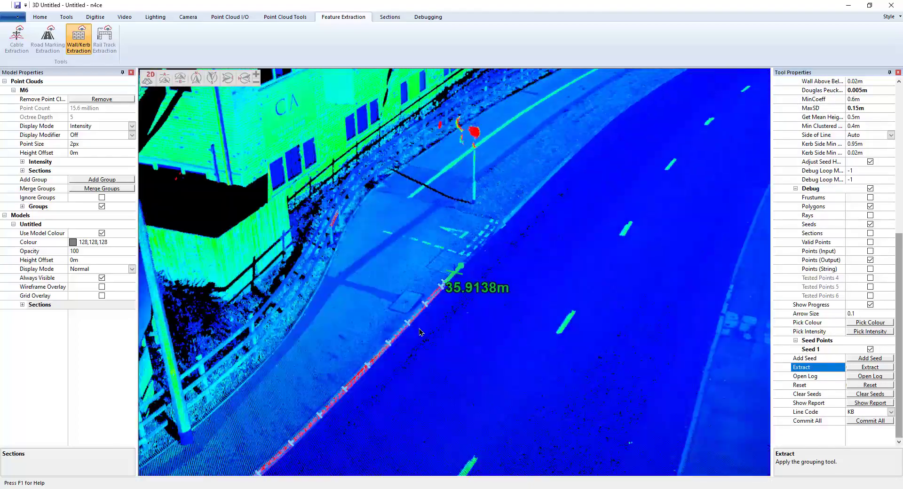
left_click_drag(420, 332, 564, 245)
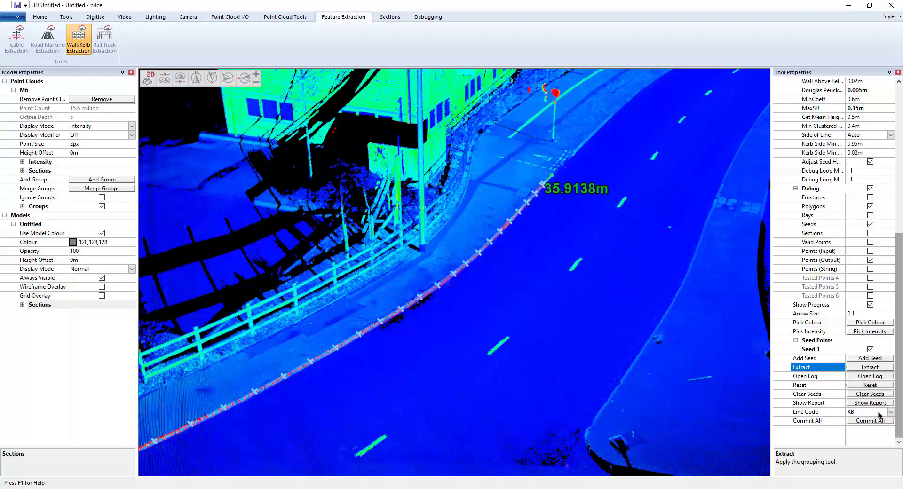
- Commit the kerb string around the bend with Commit And Continue on the seed at its far end
scroll(548, 183, "up", 6)
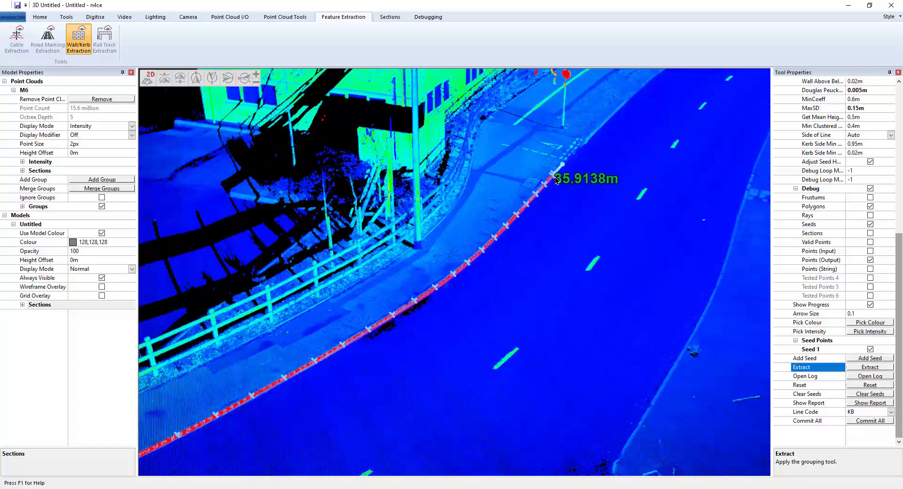
middle_click_drag(586, 190, 438, 292)
right_click(411, 358)
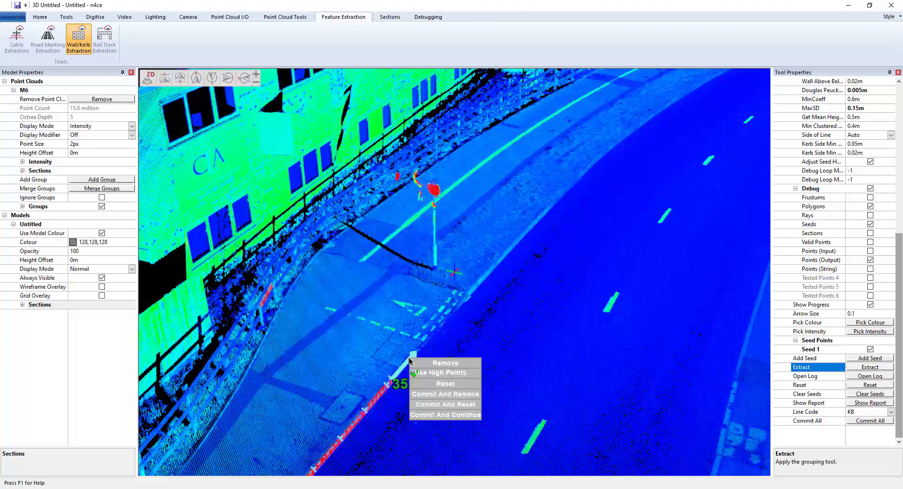
left_click(446, 414)
- Rotate the seed at the end of the committed line to point straight along the next kerb stretch
middle_click_drag(399, 364, 399, 105)
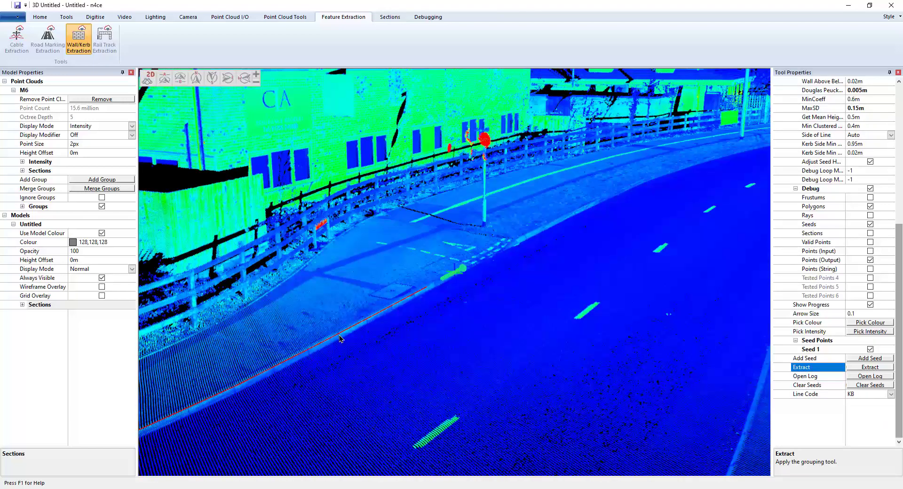
double_click(338, 335)
scroll(441, 281, "up", 4)
scroll(441, 282, "up", 6)
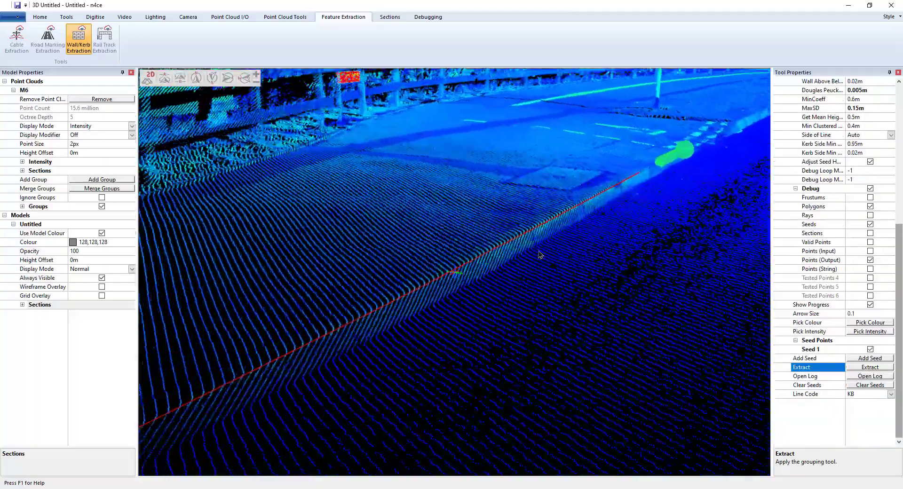
middle_click_drag(539, 255, 562, 292)
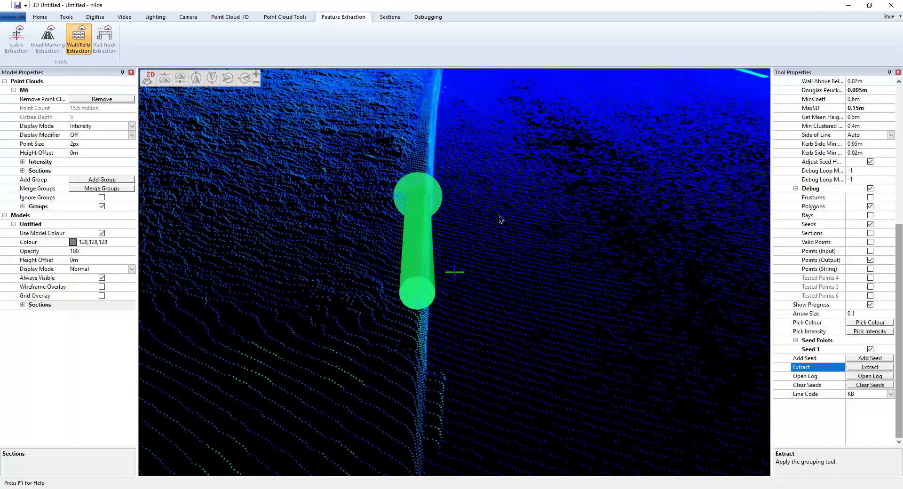
right_click(414, 157)
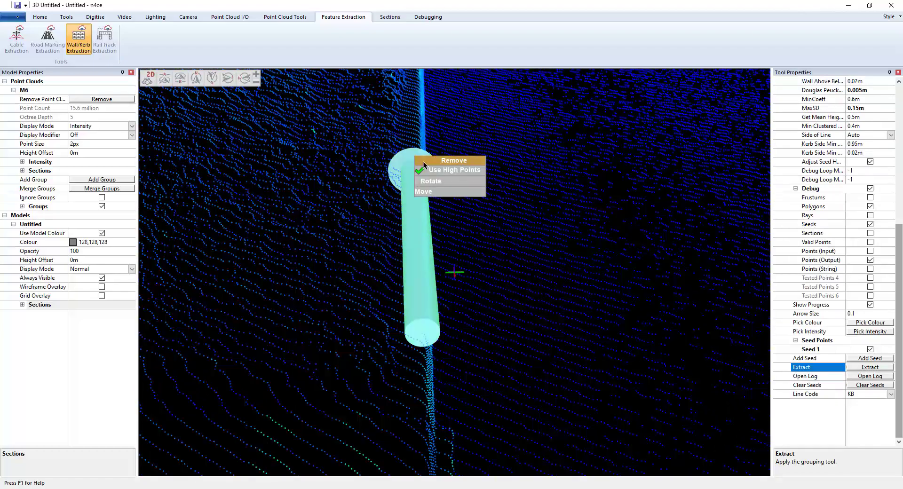
left_click(440, 180)
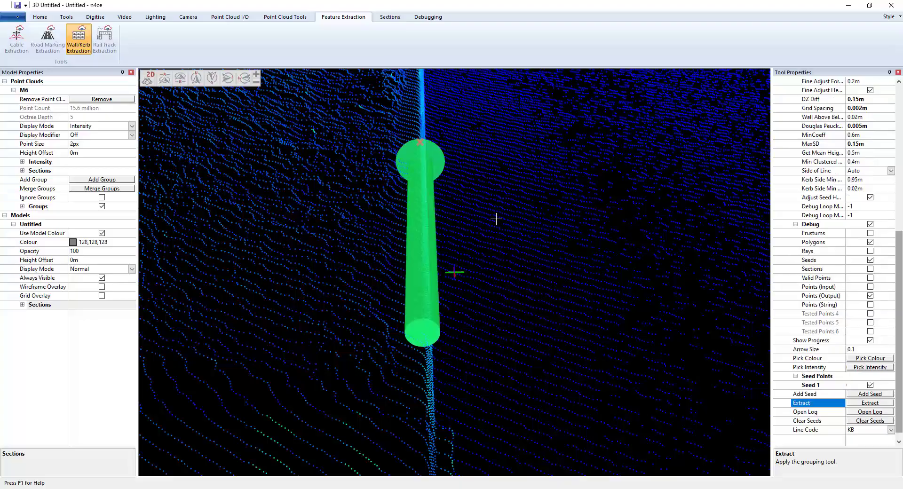
left_click(480, 235)
- Extract the next kerb stretch from the rotated seed and hide the output debug points
scroll(513, 273, "down", 4)
middle_click_drag(513, 272, 523, 231)
scroll(504, 262, "down", 2)
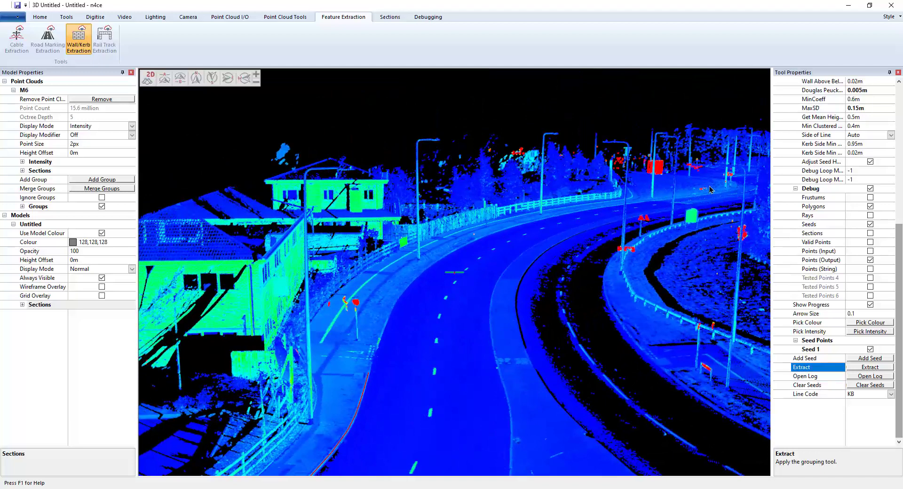
left_click(878, 368)
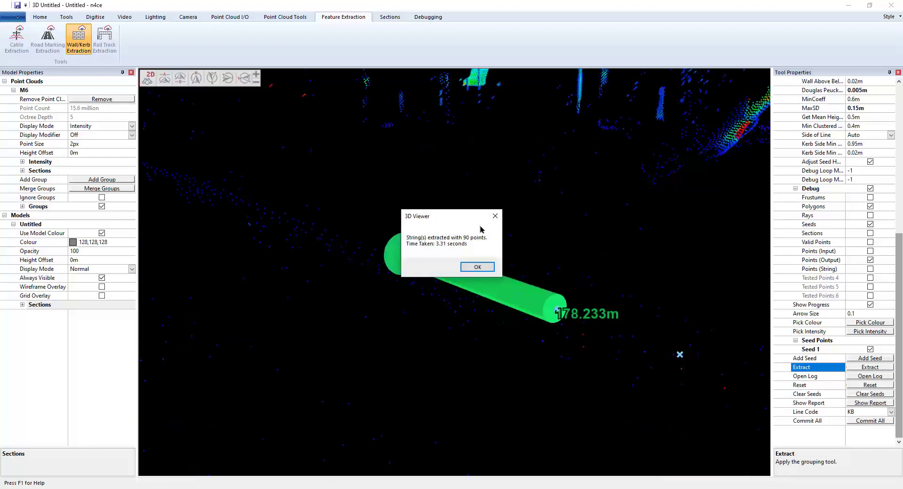
left_click(477, 267)
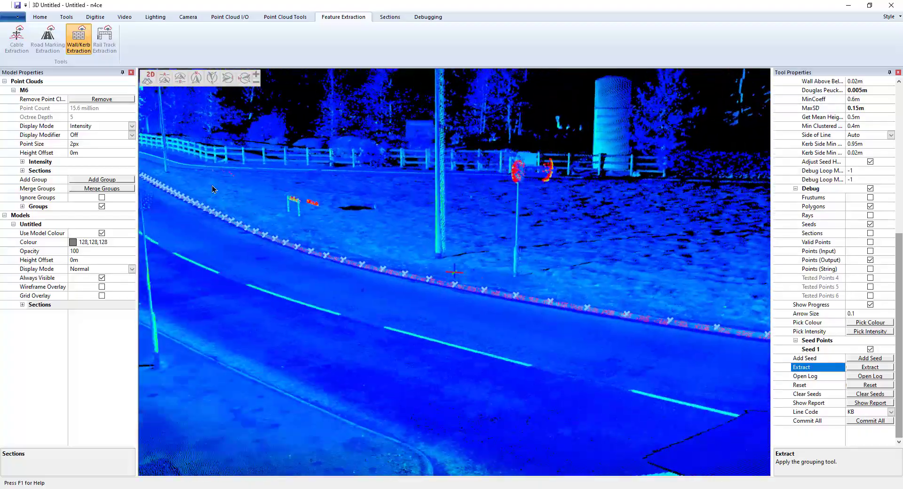
scroll(853, 271, "down", 2)
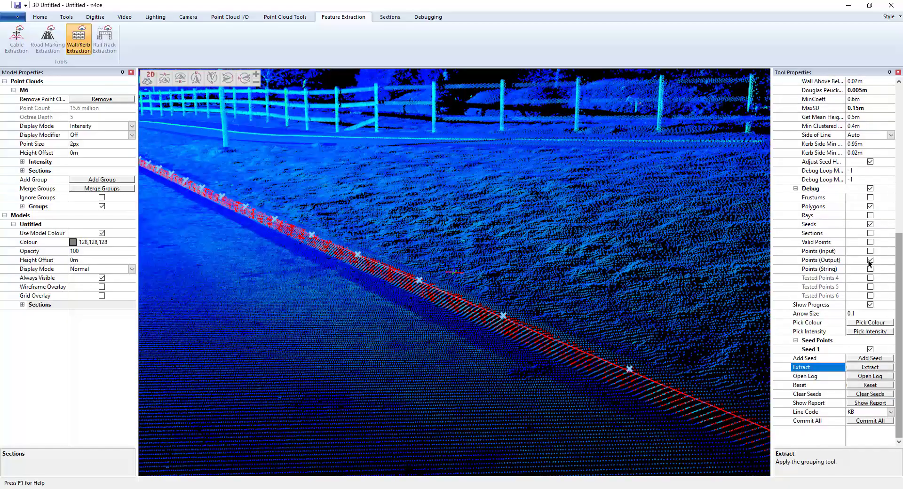
left_click(869, 260)
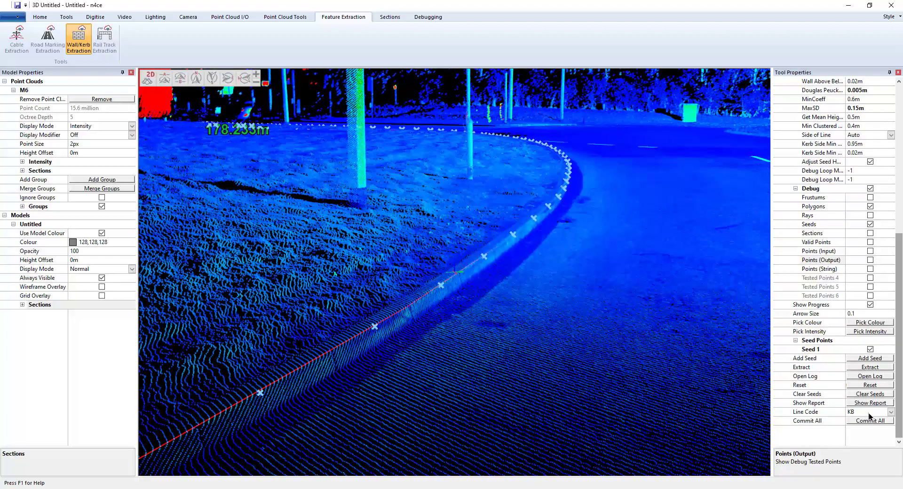
- Commit all extracted kerb strings and clear the remaining seeds
left_click(870, 418)
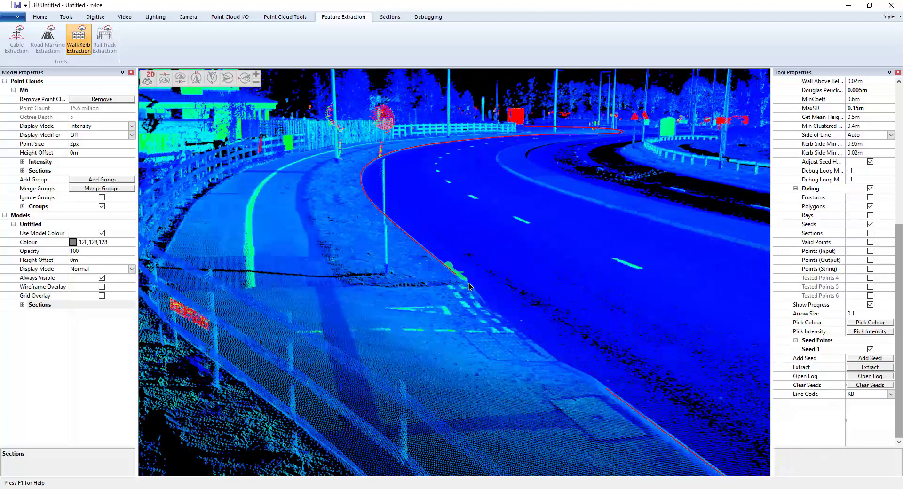
left_click(869, 386)
left_click_drag(461, 274, 498, 240)
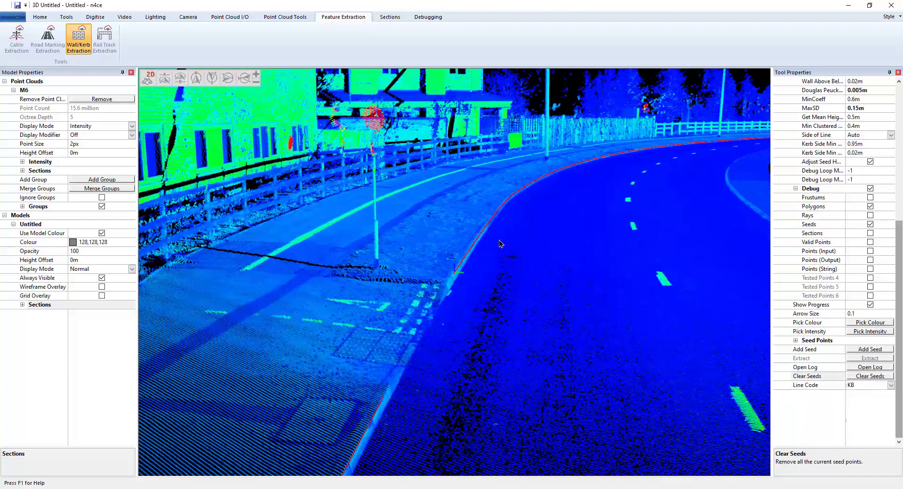
middle_click_drag(531, 245, 482, 290)
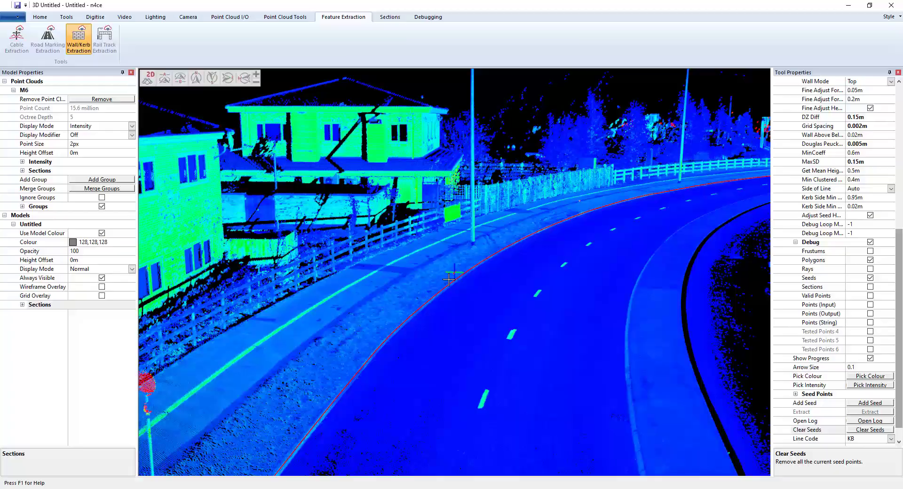
- Examine the committed kerb strings up close against the 3D point cloud, and check their course and continuity in the n4ce plan model window
scroll(449, 279, "up", 10)
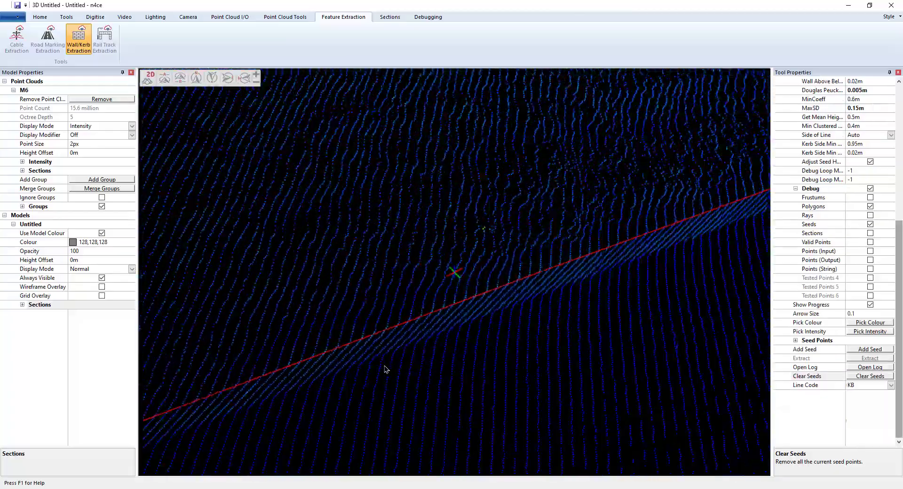
mouse_move(385, 369)
middle_mouse_down()
mouse_move(205, 347)
mouse_move(552, 390)
mouse_move(648, 344)
mouse_move(555, 302)
mouse_move(586, 292)
mouse_move(548, 296)
middle_mouse_up()
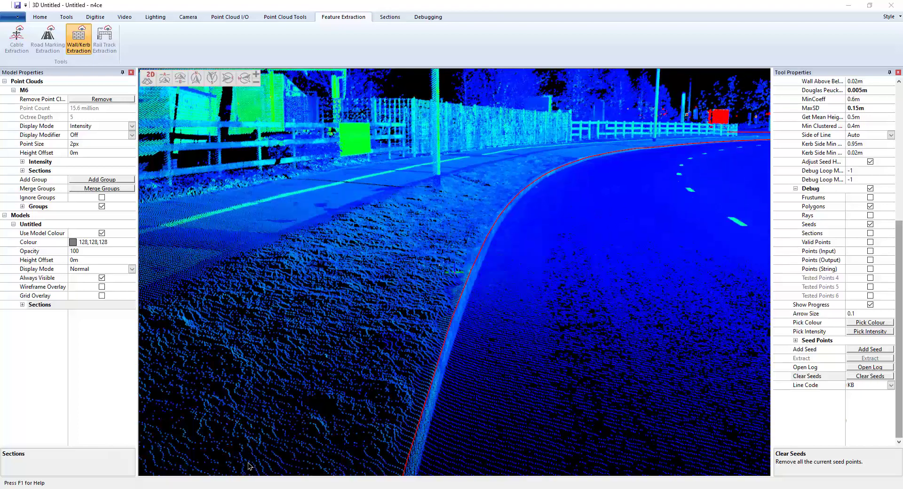
mouse_move(0, 155)
left_mouse_down()
mouse_move(359, 92)
mouse_move(417, 97)
left_mouse_up()
scroll(494, 273, "up", 4)
scroll(579, 336, "down", 2)
scroll(576, 367, "up", 2)
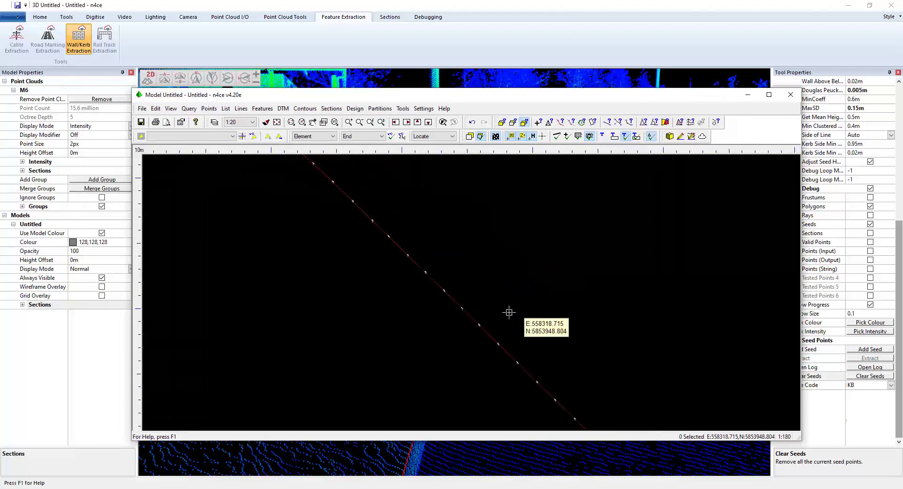
scroll(509, 312, "down", 4)
scroll(435, 304, "down", 4)
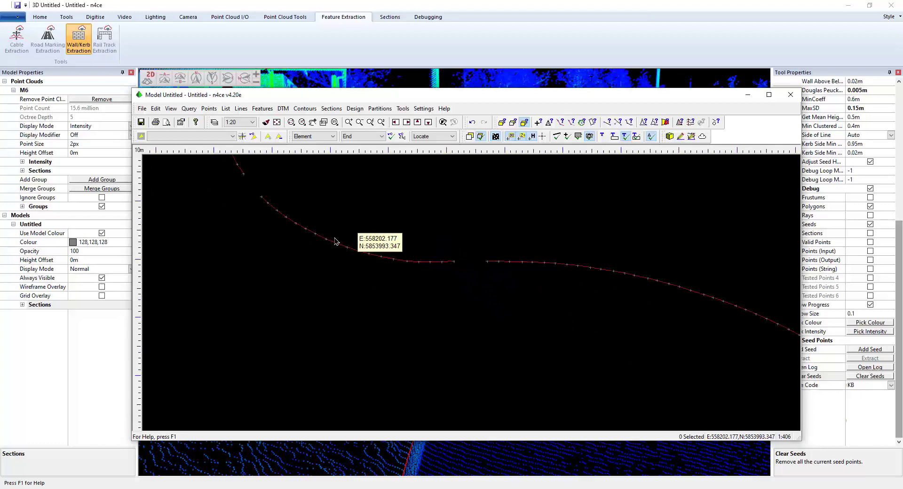
scroll(379, 233, "up", 4)
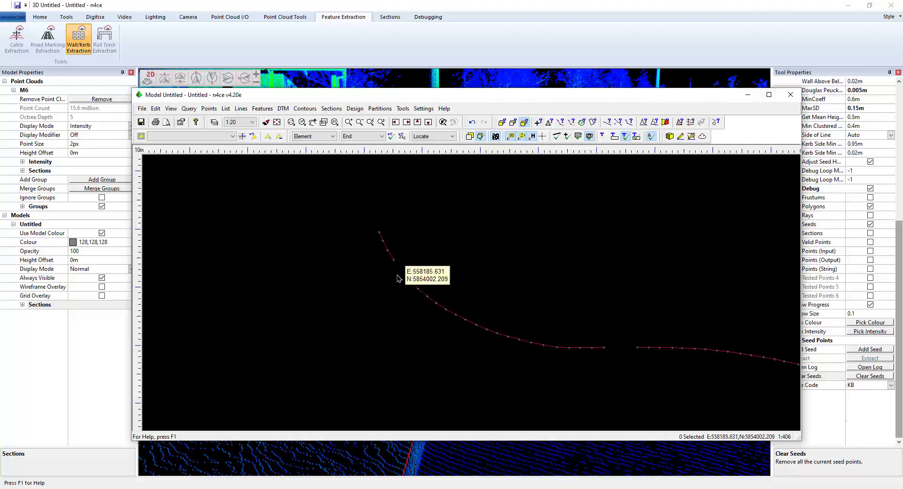
scroll(419, 273, "up", 1)
scroll(432, 268, "down", 1)
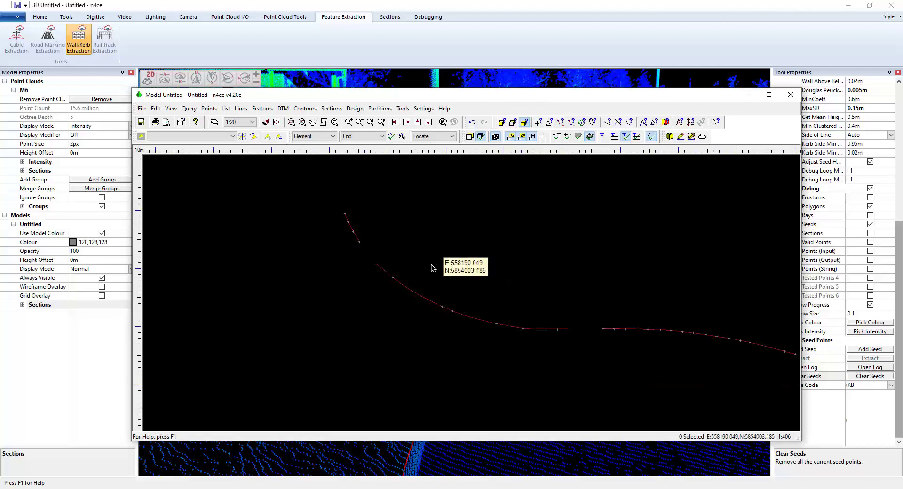
scroll(420, 273, "down", 1)
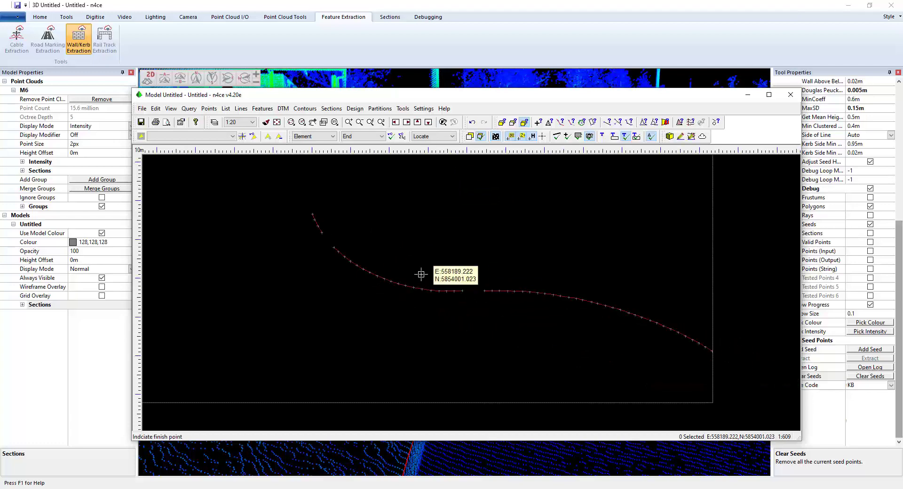